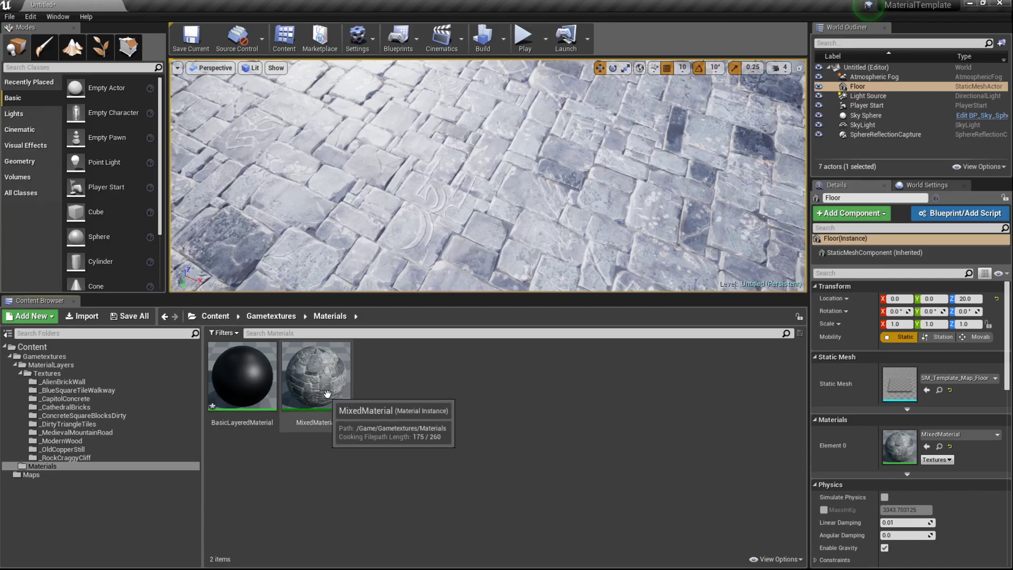
alt+drag(592, 221, 491, 193)
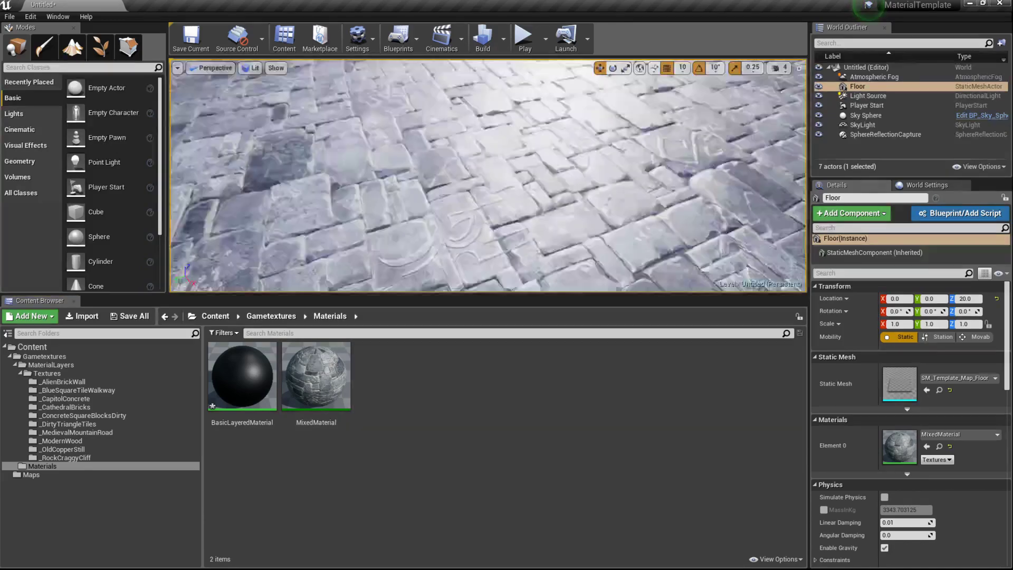
right_drag(490, 193, 488, 184)
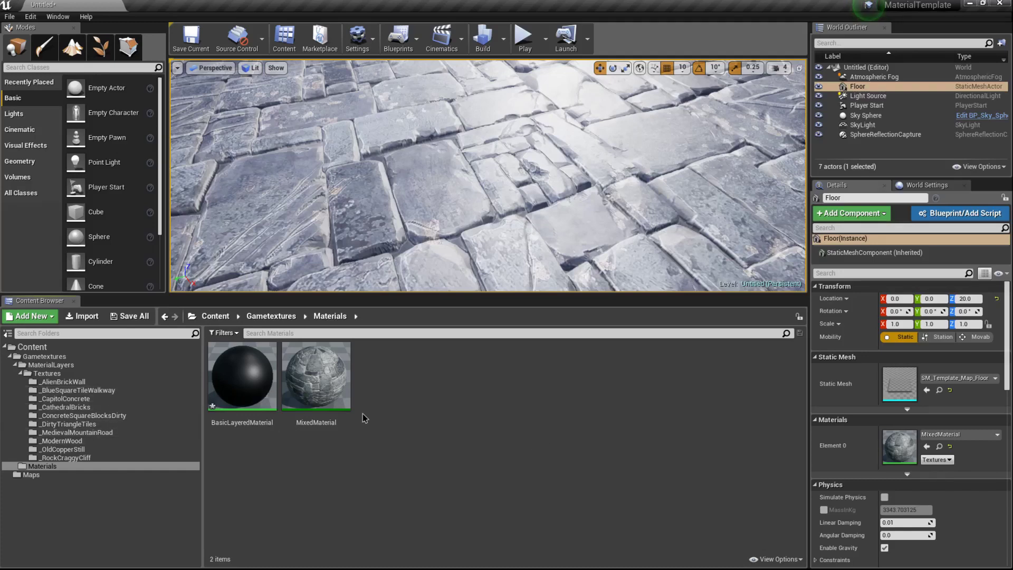
mouse_move(261, 391)
right_drag(502, 256, 488, 246)
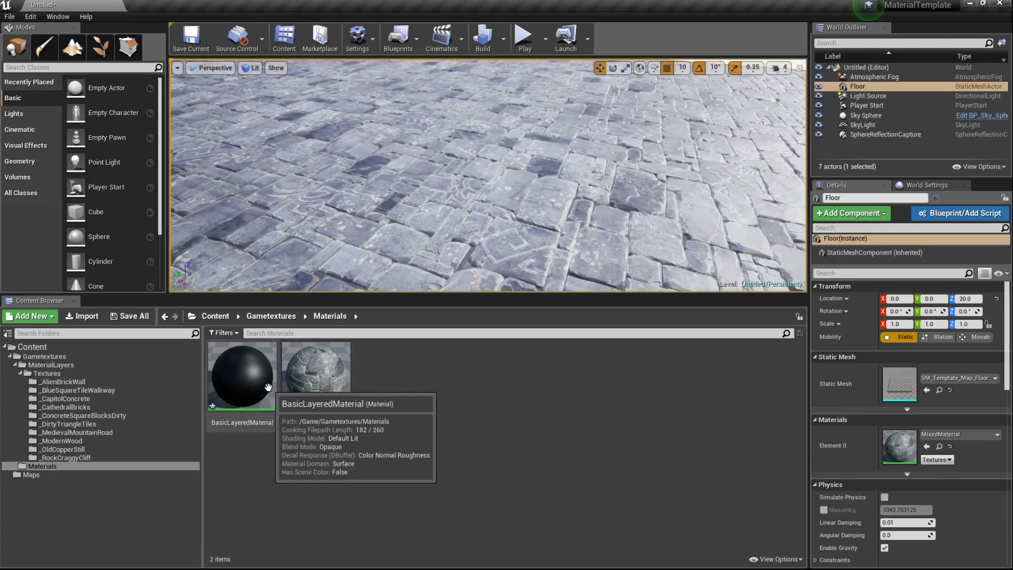
Step: Open the MixedMaterial instance from the Materials folder for editing
double_click(323, 388)
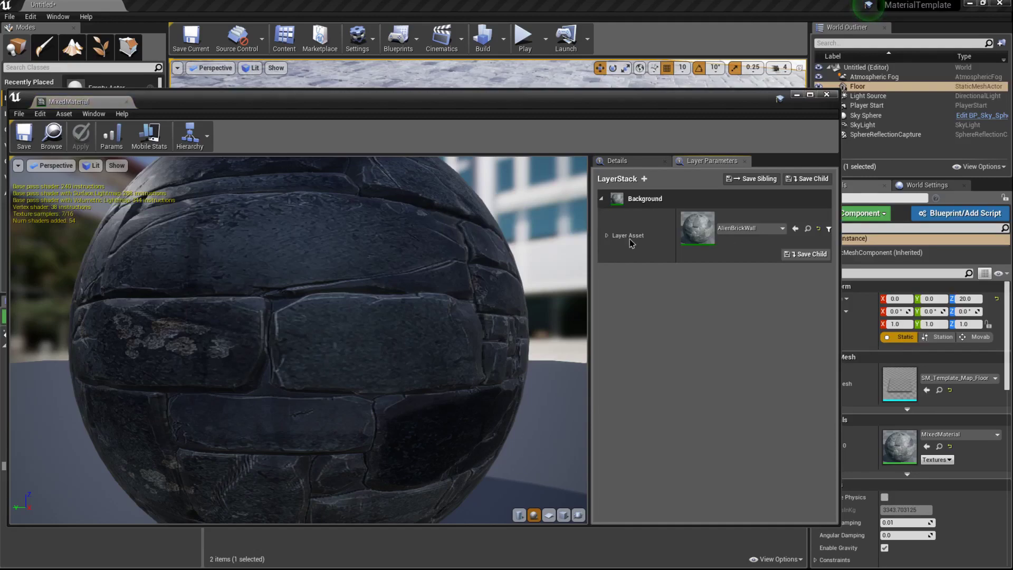
drag(415, 270, 425, 332)
mouse_move(449, 274)
right_down()
mouse_move(448, 287)
mouse_move(448, 275)
right_up()
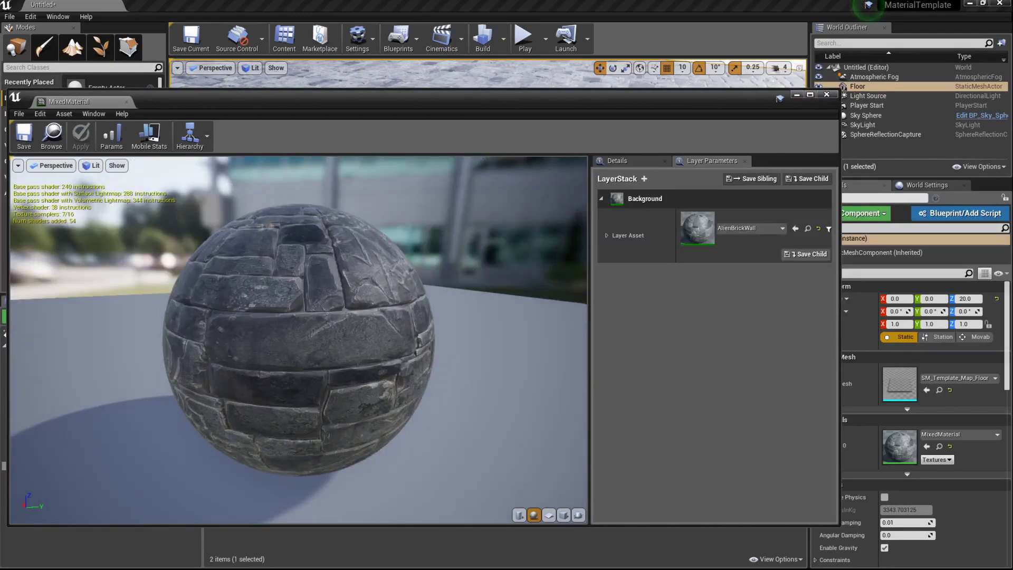
drag(449, 275, 443, 274)
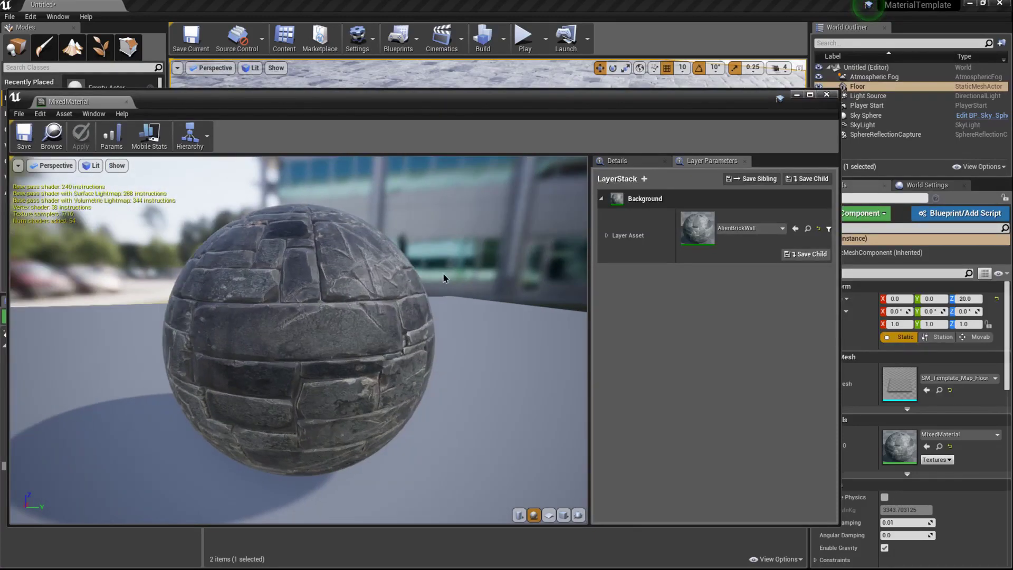
Step: Add a new layer above the background in the LayerStack and assign CapitolBuildingConcrete as its layer asset
click(644, 179)
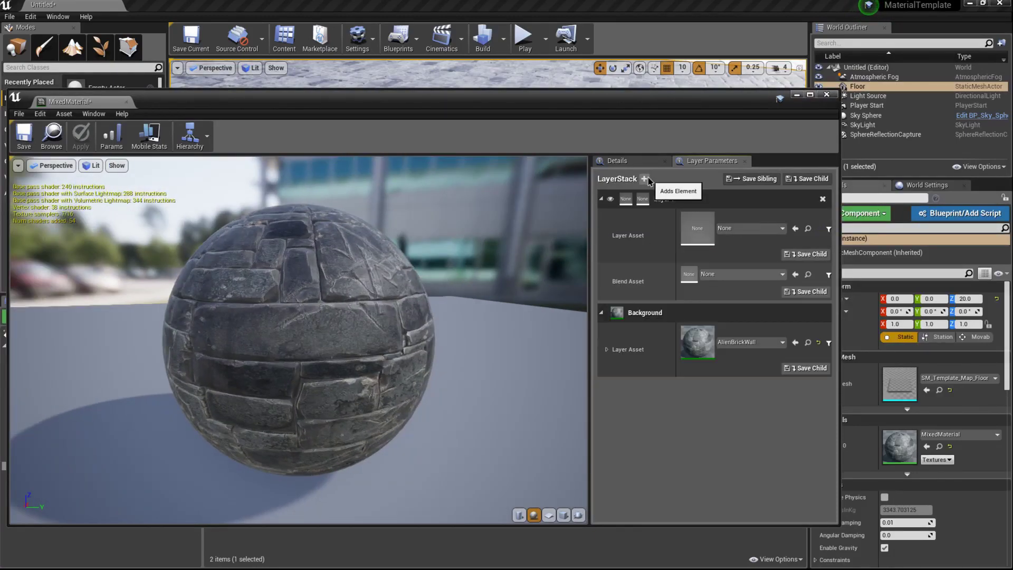
click(737, 230)
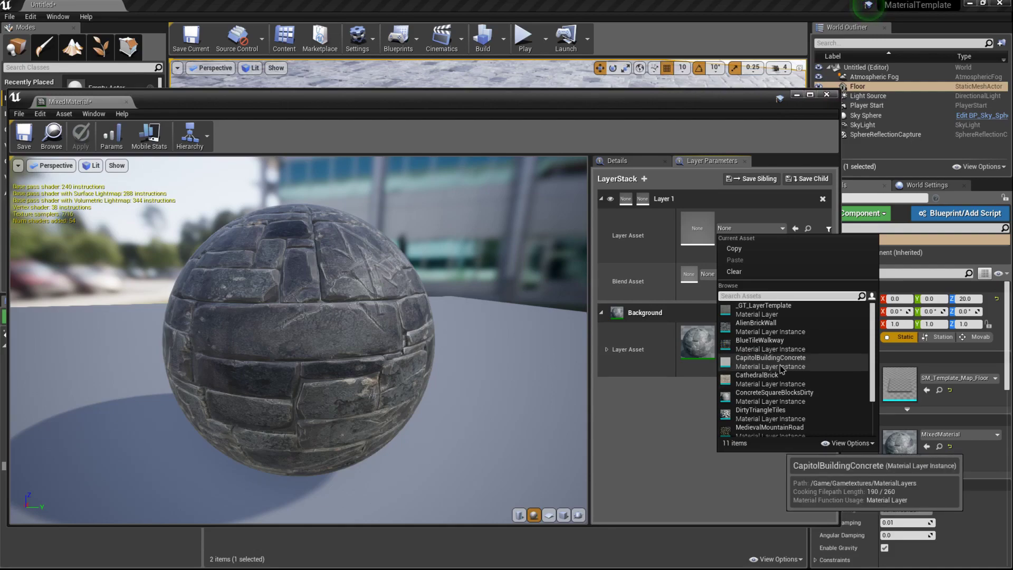
click(781, 365)
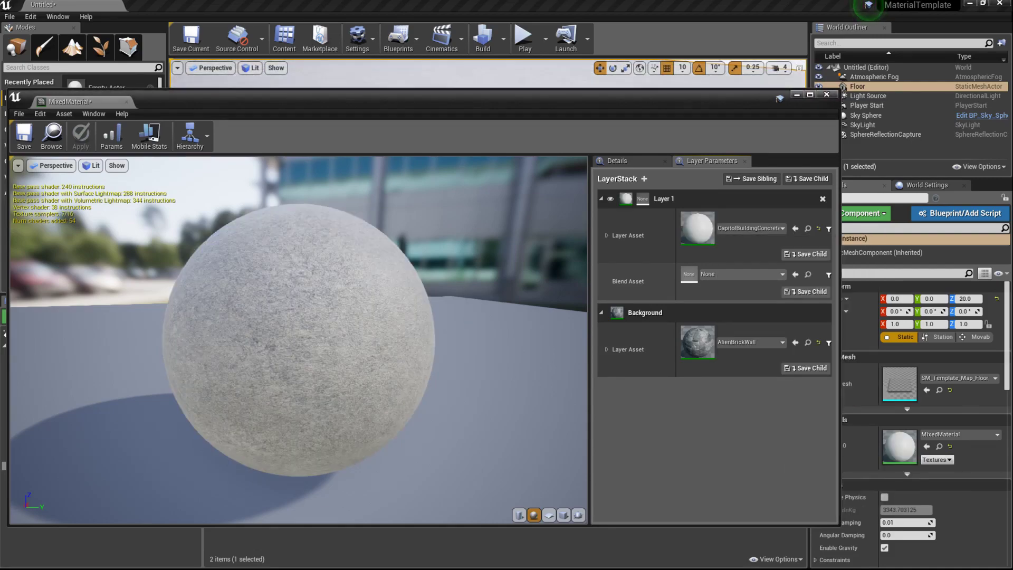
drag(474, 273, 473, 273)
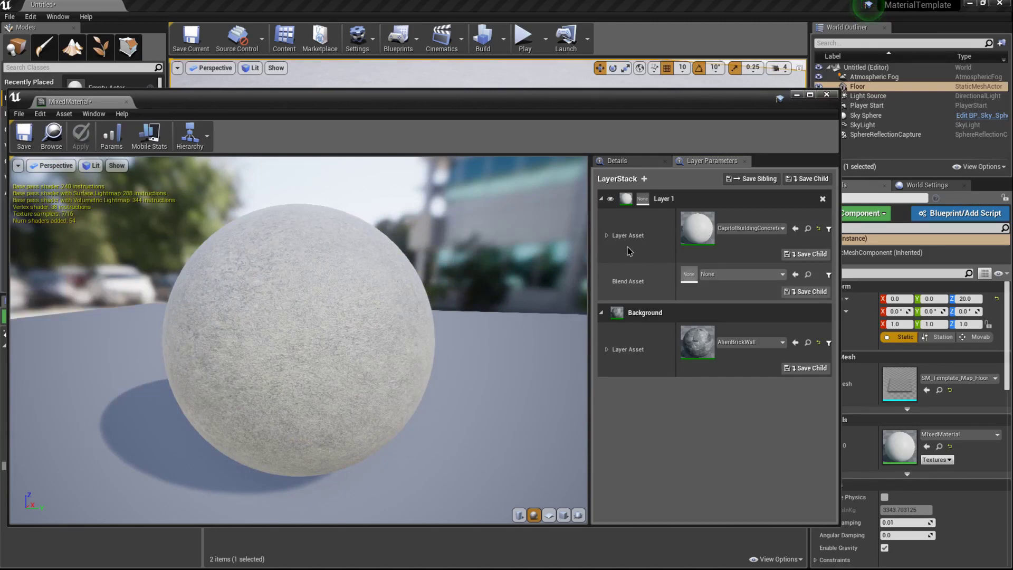
Step: Hide and show Layer 1 to compare it with the background, and save and close MixedMaterial
click(610, 198)
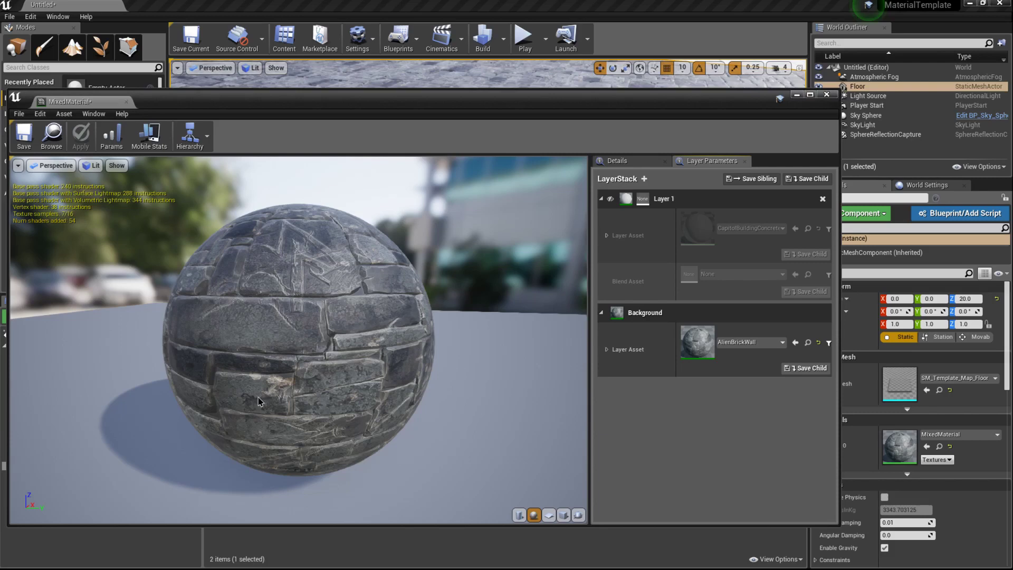
click(610, 199)
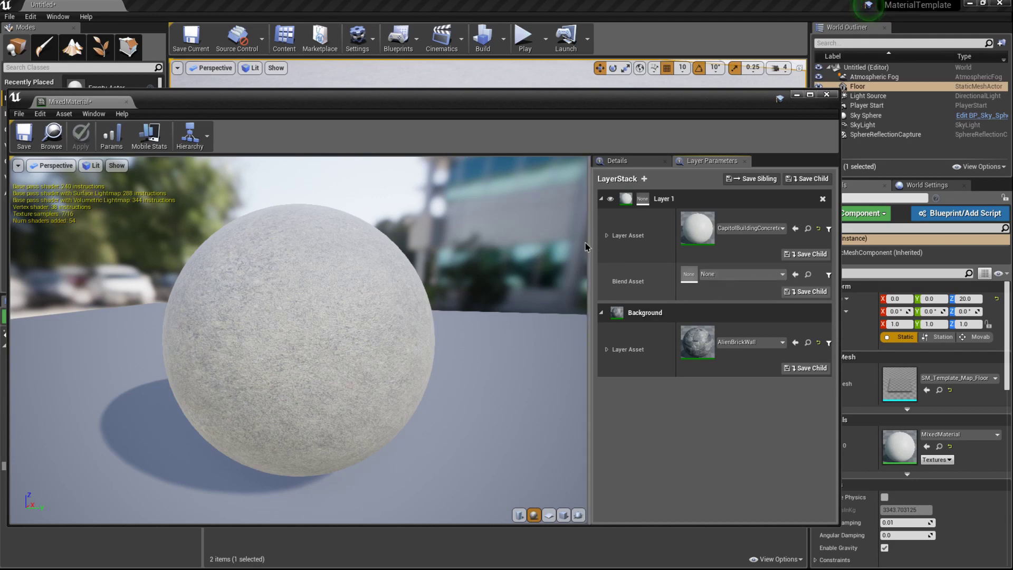
click(24, 136)
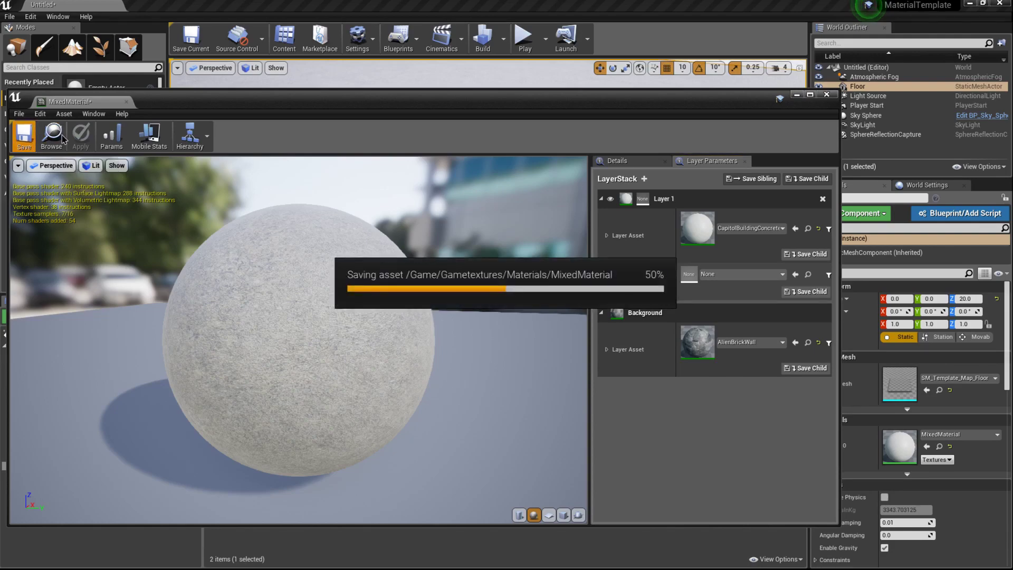
click(127, 101)
Step: Create a Material Layer Blend asset named VertexPaintBlend in the Materials folder
right_click(446, 404)
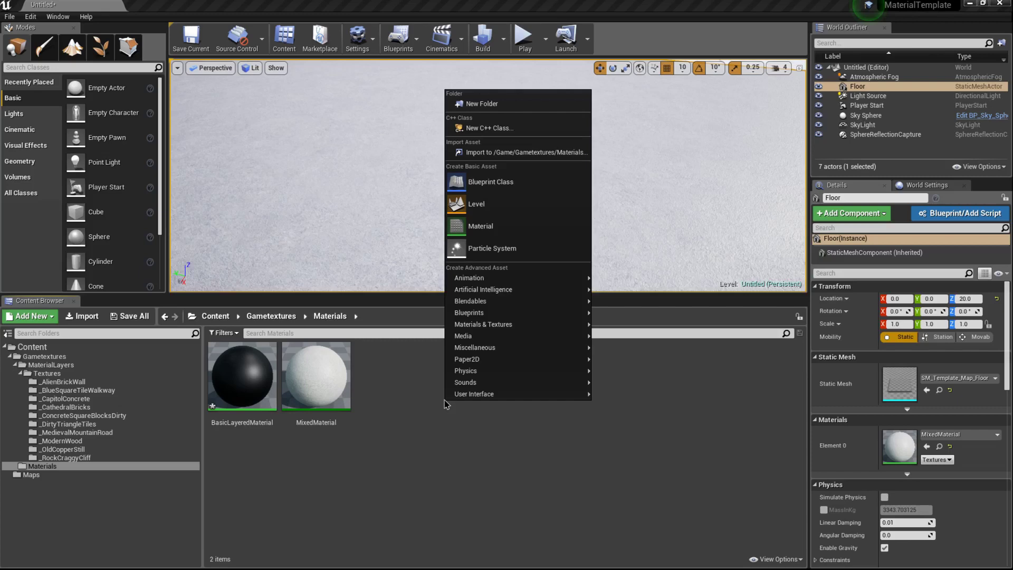
mouse_move(458, 401)
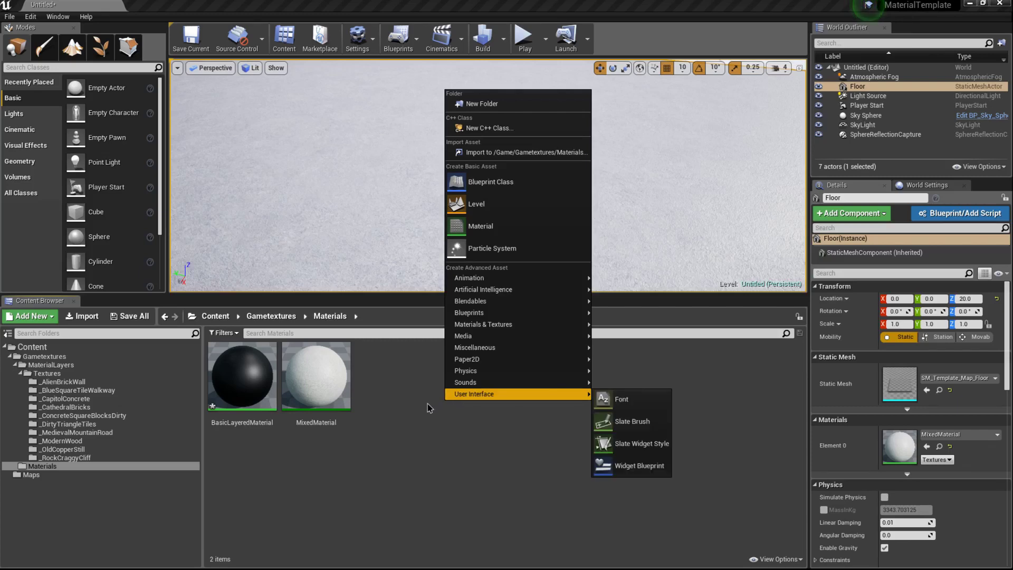
mouse_move(501, 330)
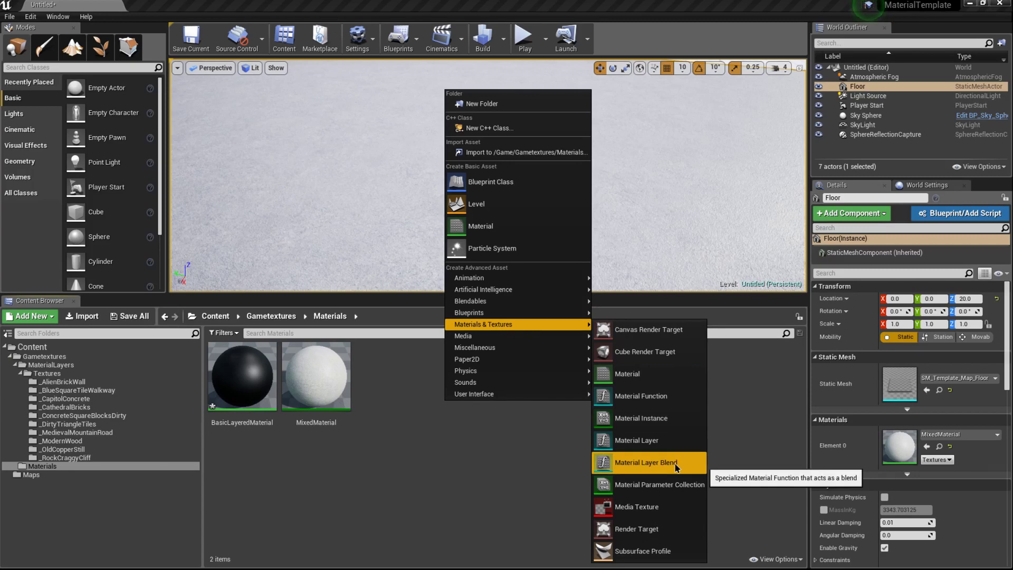
click(673, 468)
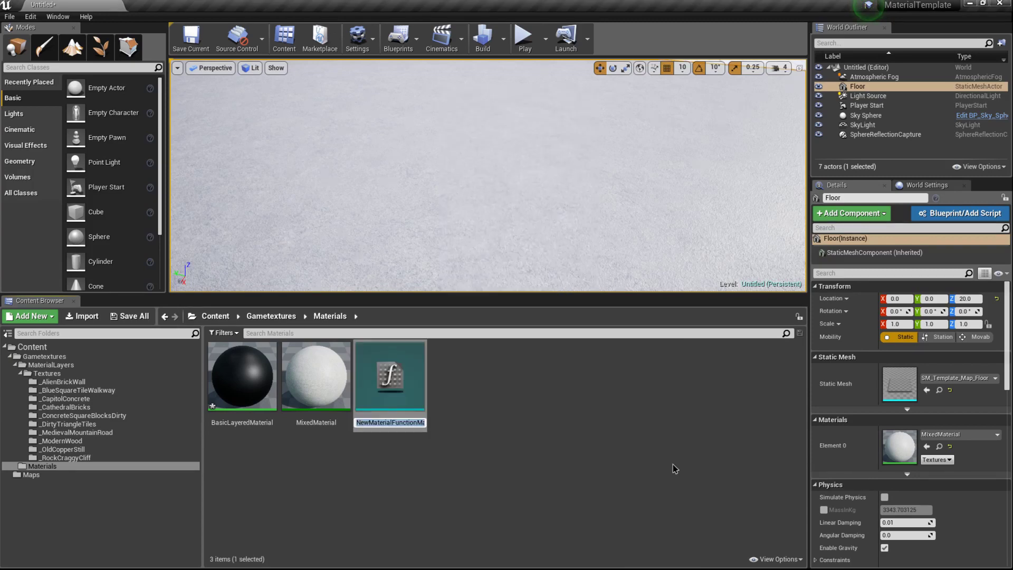
text(VertexPaintBlend)
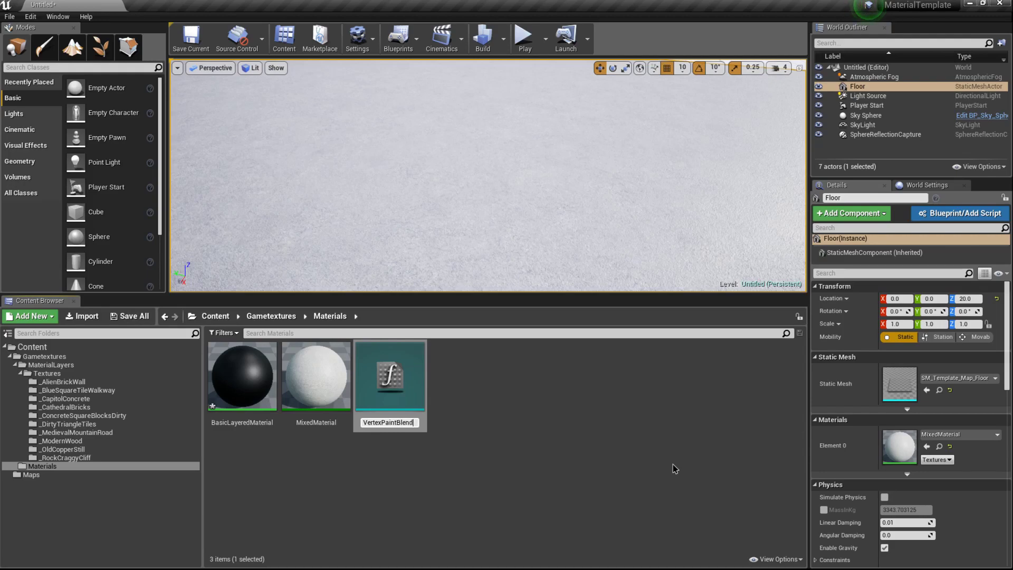
key(Return)
Step: Open the VertexPaintBlend graph and add a Vertex Color node below the Input Top Layer node
double_click(404, 403)
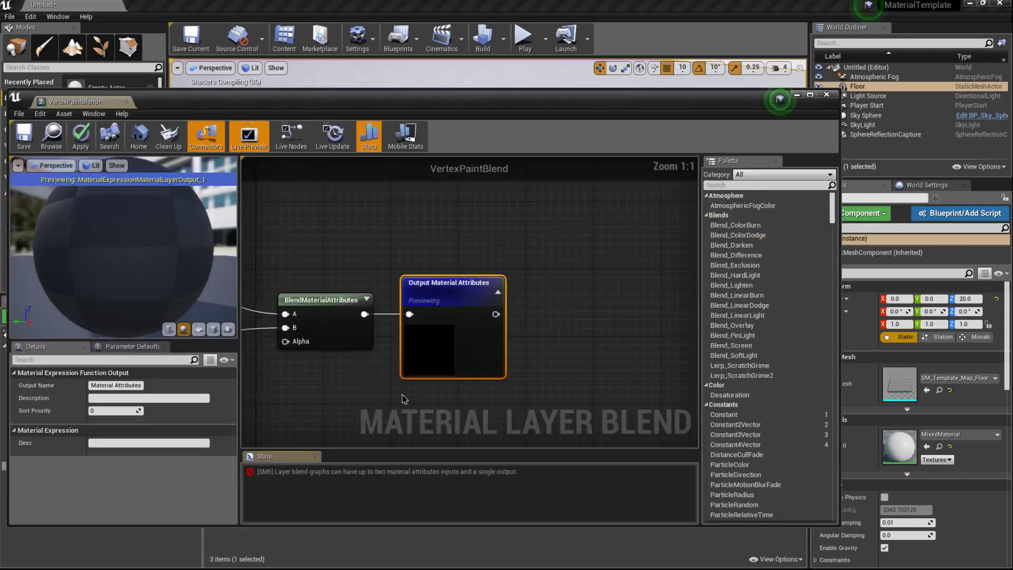
right_drag(322, 379, 575, 342)
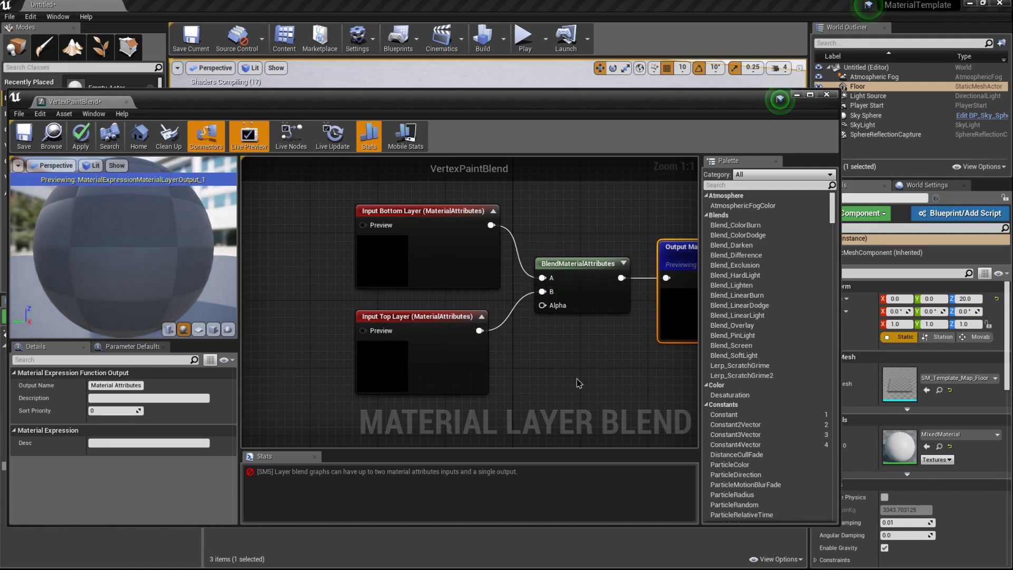
right_drag(577, 379, 531, 343)
scroll(507, 355, down, 1)
right_drag(450, 369, 522, 275)
scroll(448, 293, down, 1)
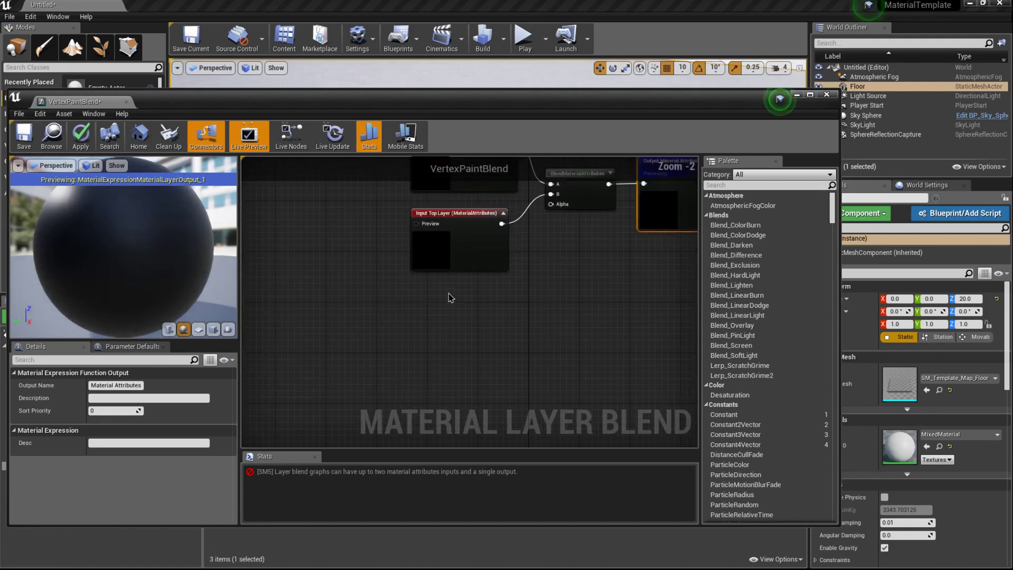
scroll(422, 304, down, 1)
right_click(404, 318)
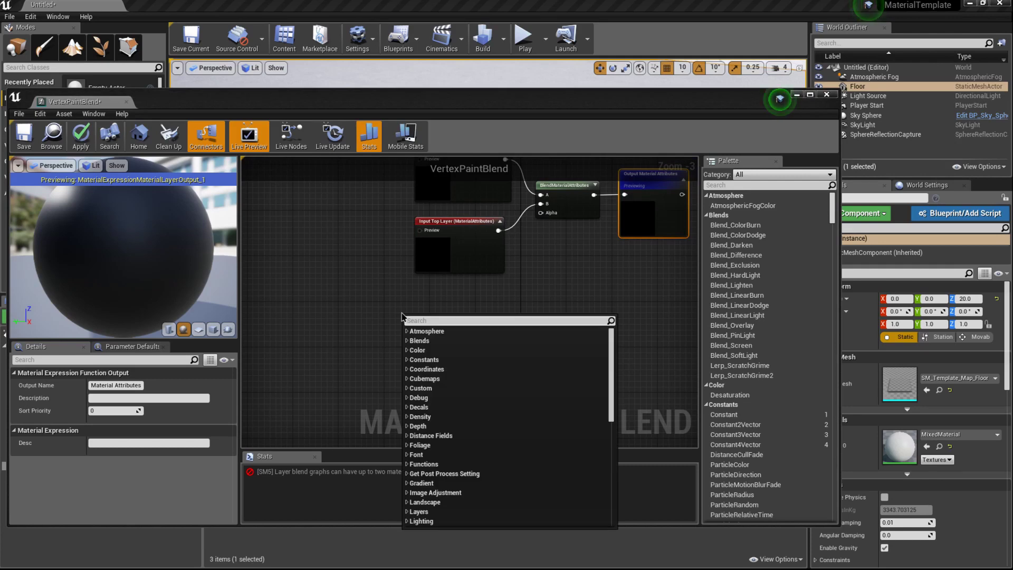
text(vert)
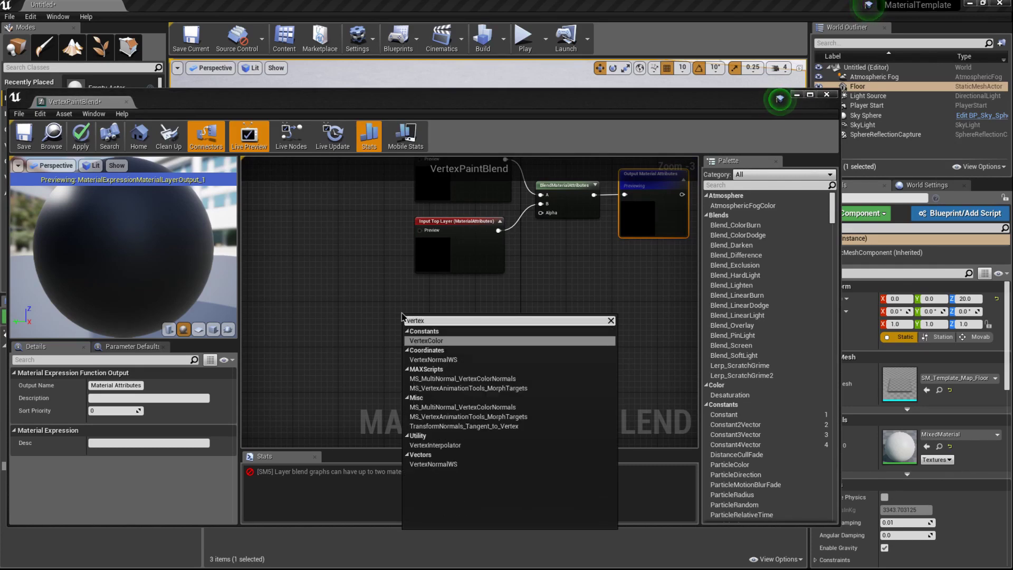
text(ex)
click(426, 340)
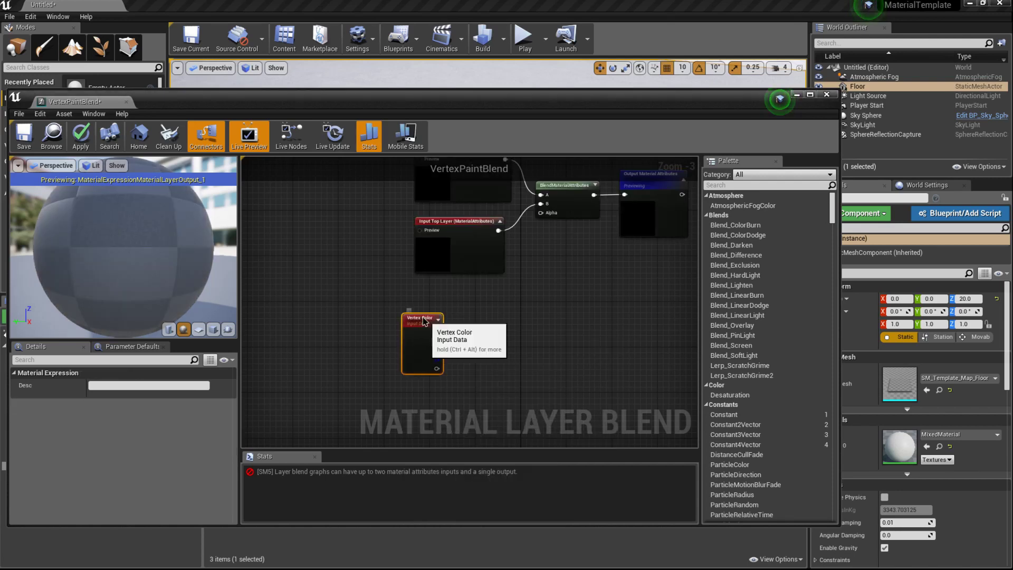
drag(428, 320, 434, 292)
Step: Connect the Vertex Color red channel to the Alpha input of BlendMaterialAttributes, and apply the changes and close the blend graph
scroll(436, 321, up, 2)
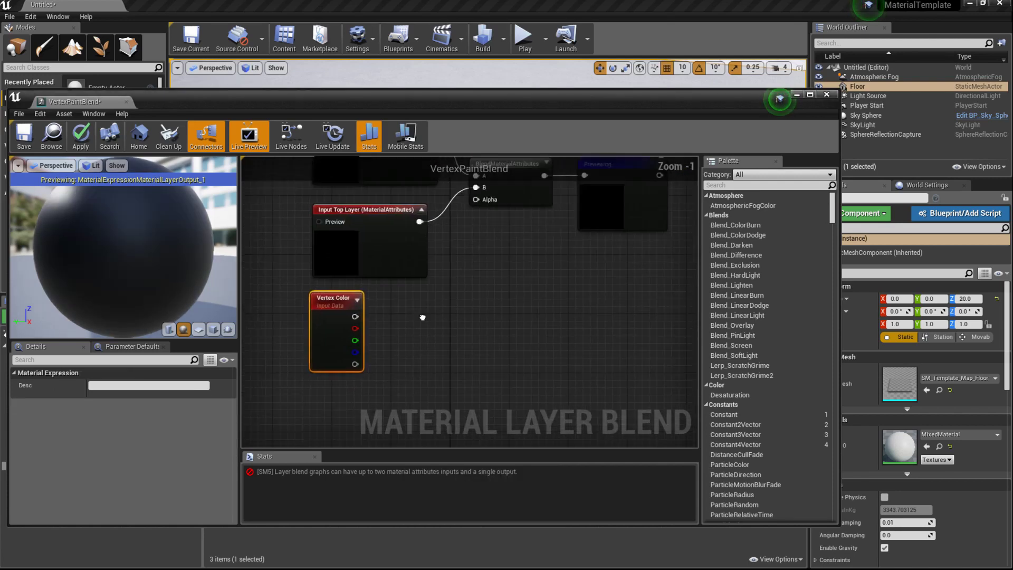
drag(339, 364, 459, 235)
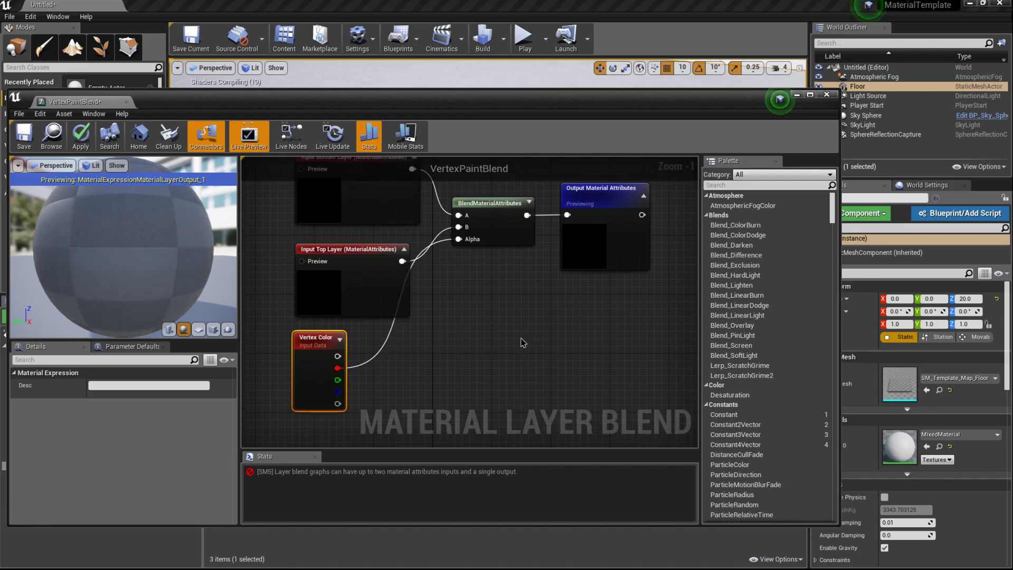
click(83, 145)
click(126, 101)
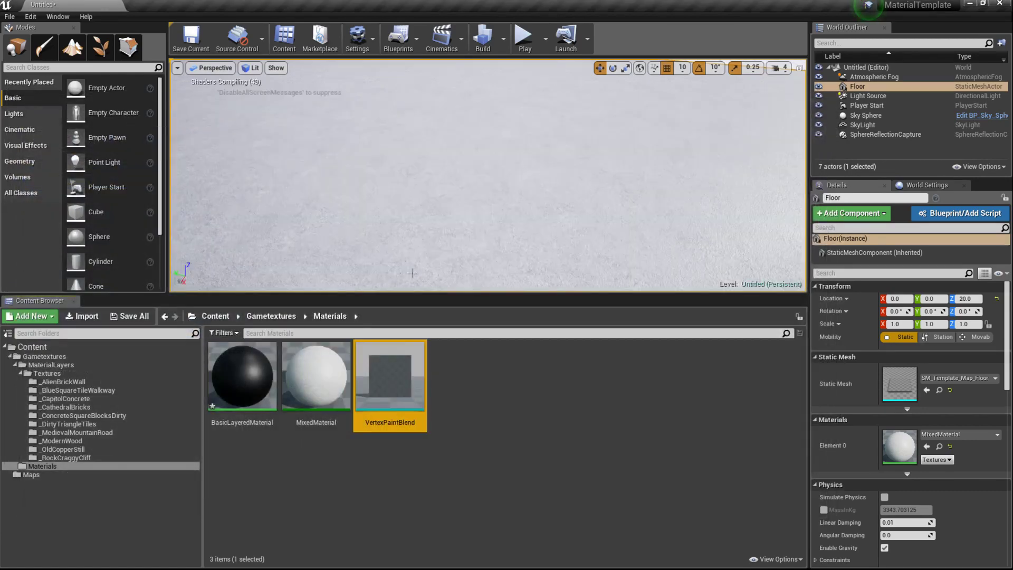
Step: Reopen MixedMaterial and assign VertexPaintBlend as the blend asset of Layer 1
click(505, 434)
double_click(344, 386)
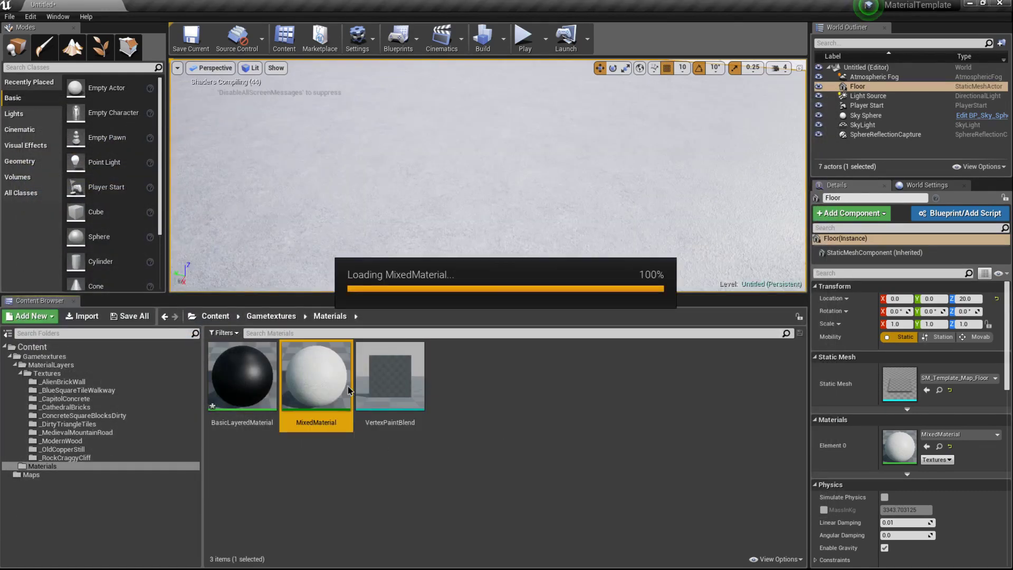
drag(547, 108, 486, 107)
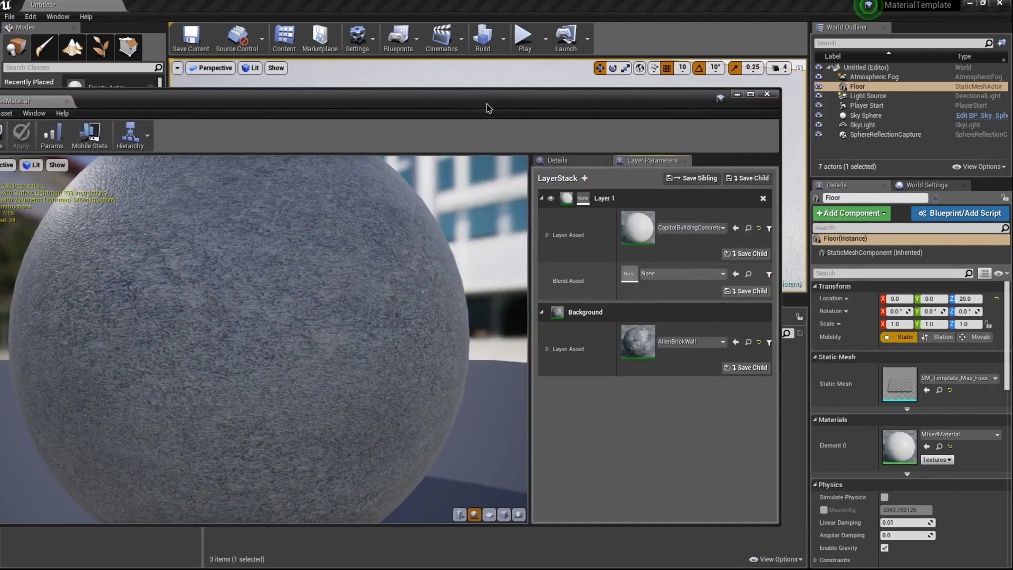
click(671, 274)
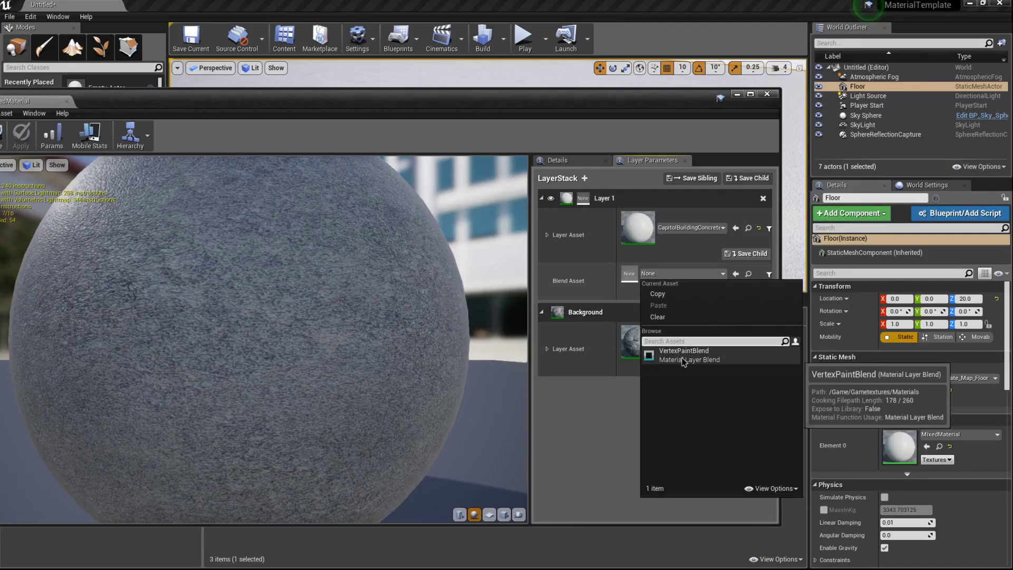
click(696, 363)
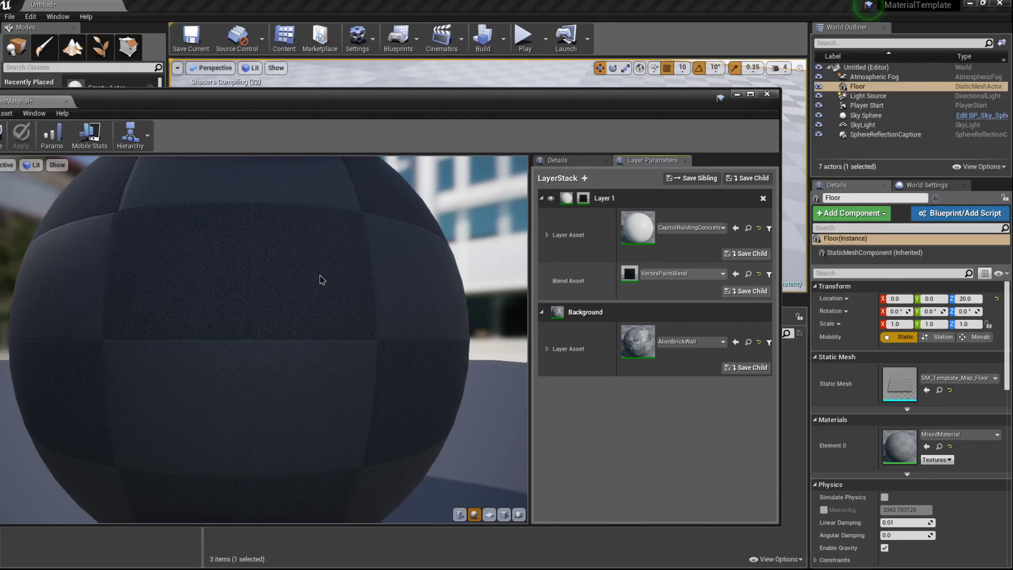
Step: Inspect the blended material on the preview sphere and save MixedMaterial
drag(320, 276, 417, 316)
right_drag(320, 276, 321, 248)
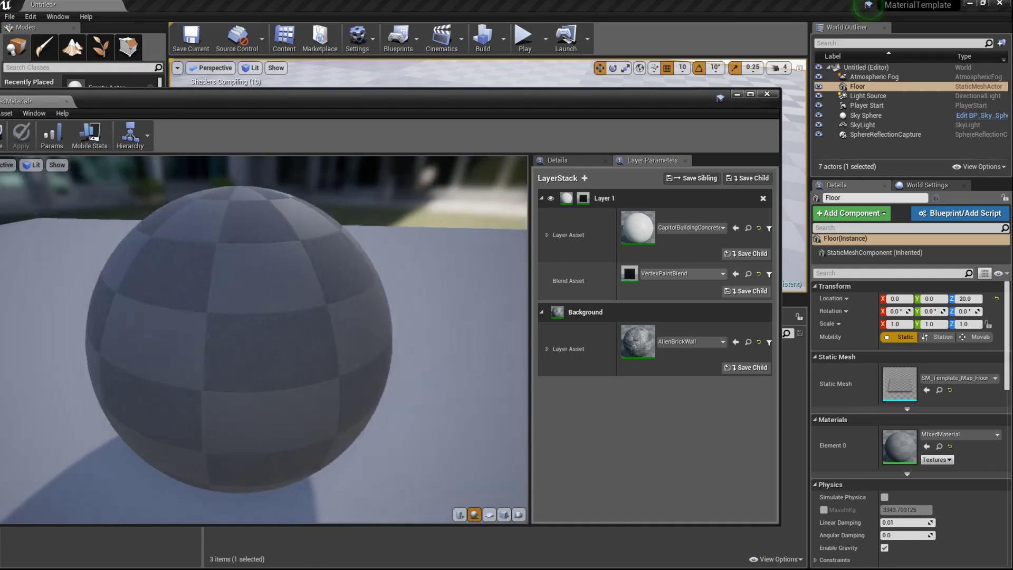
drag(292, 104, 422, 102)
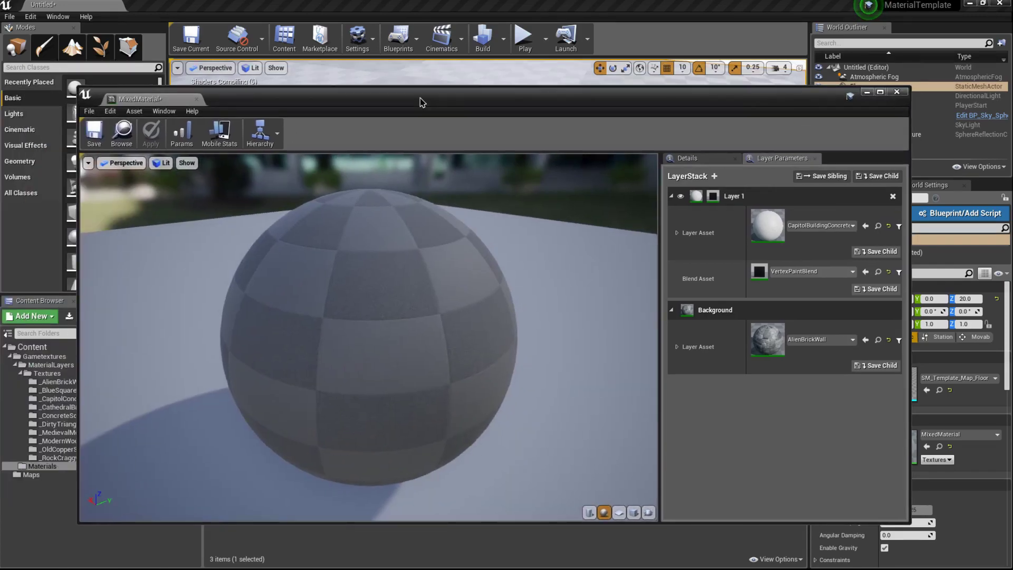
click(94, 135)
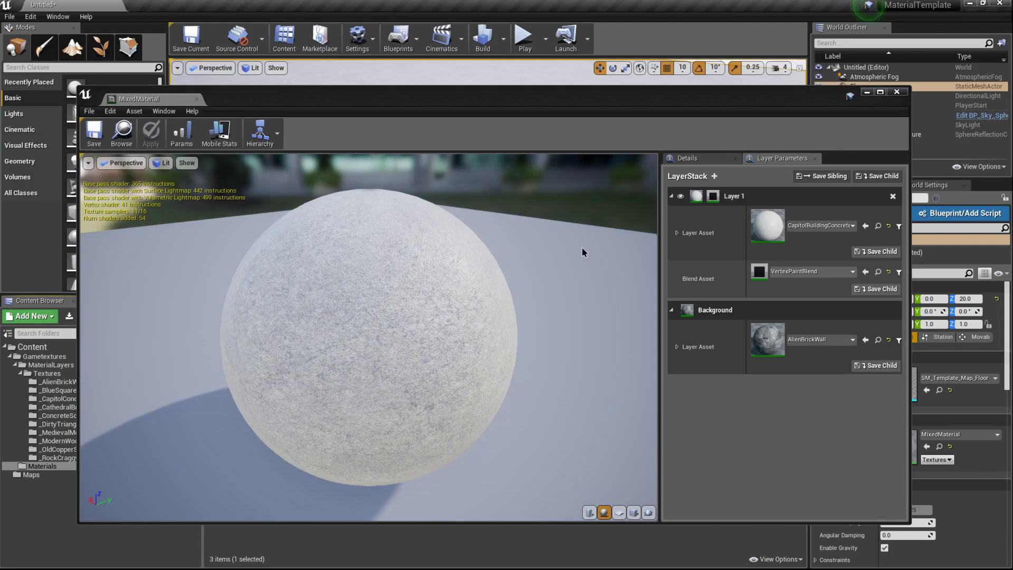
drag(445, 338, 445, 338)
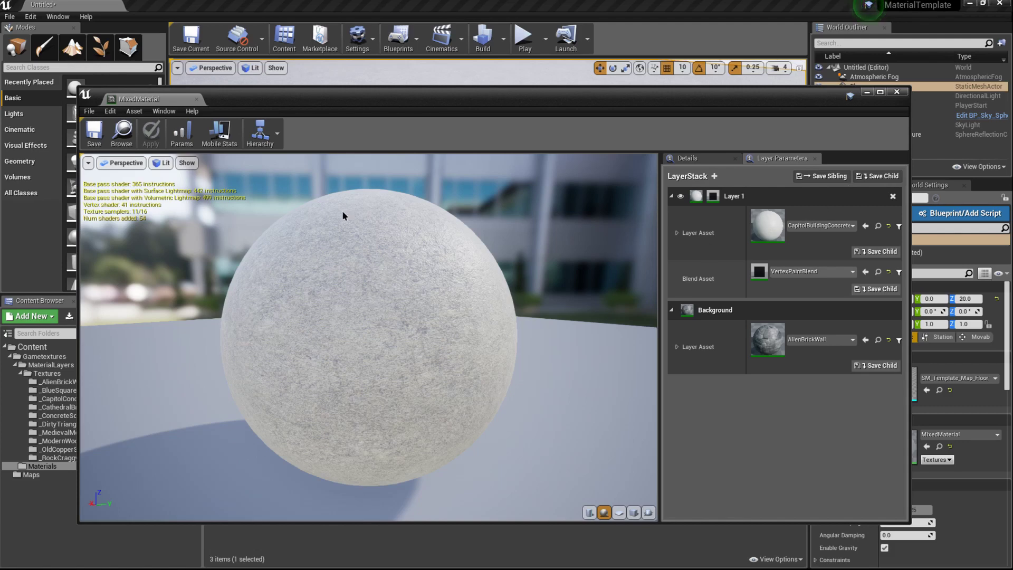
Step: Close the MixedMaterial editor and return to the floor in the level
click(896, 92)
right_drag(488, 175, 348, 187)
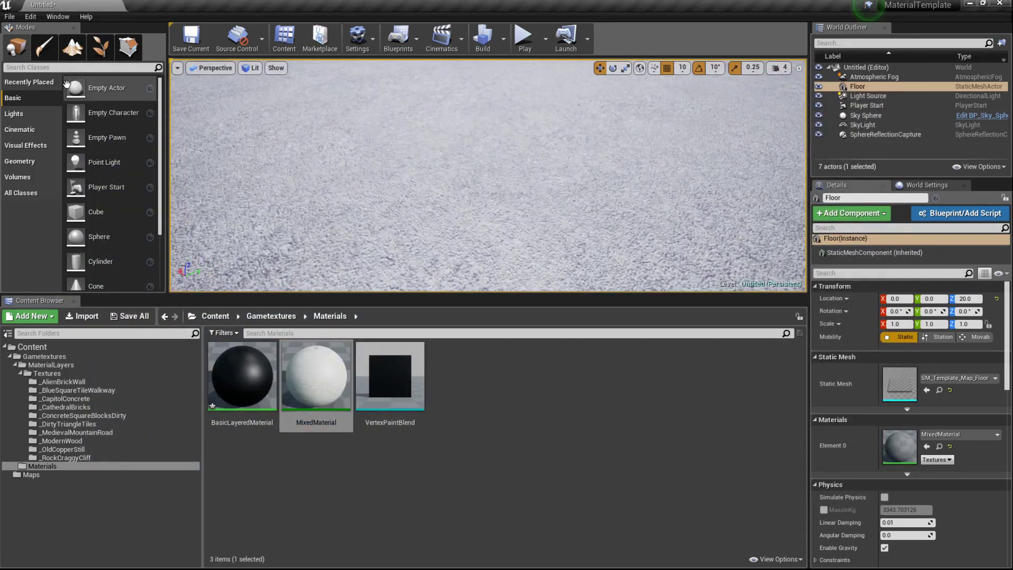
text(spher)
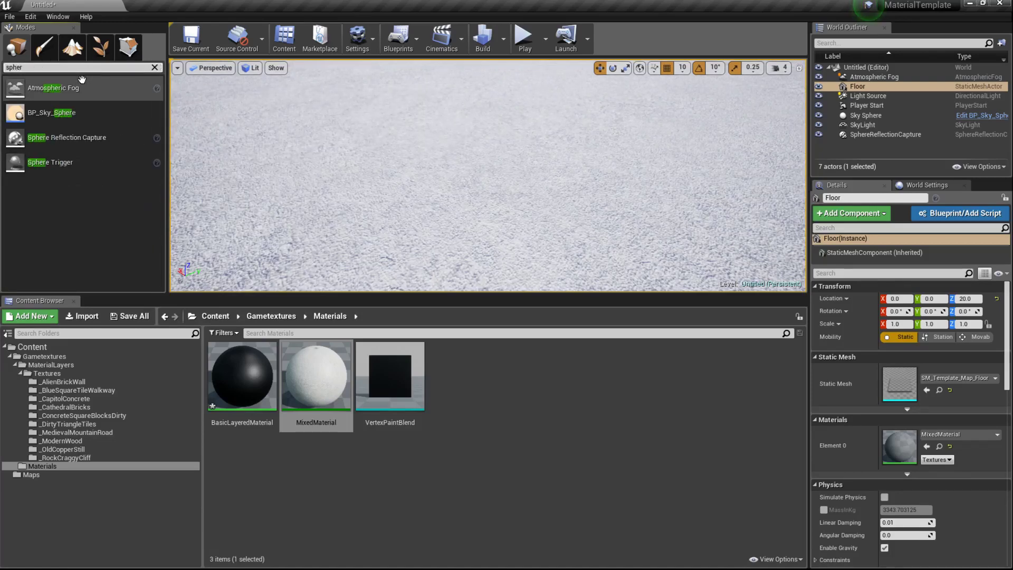
key(BackSpace)
key(BackSpace)
key(BackSpace)
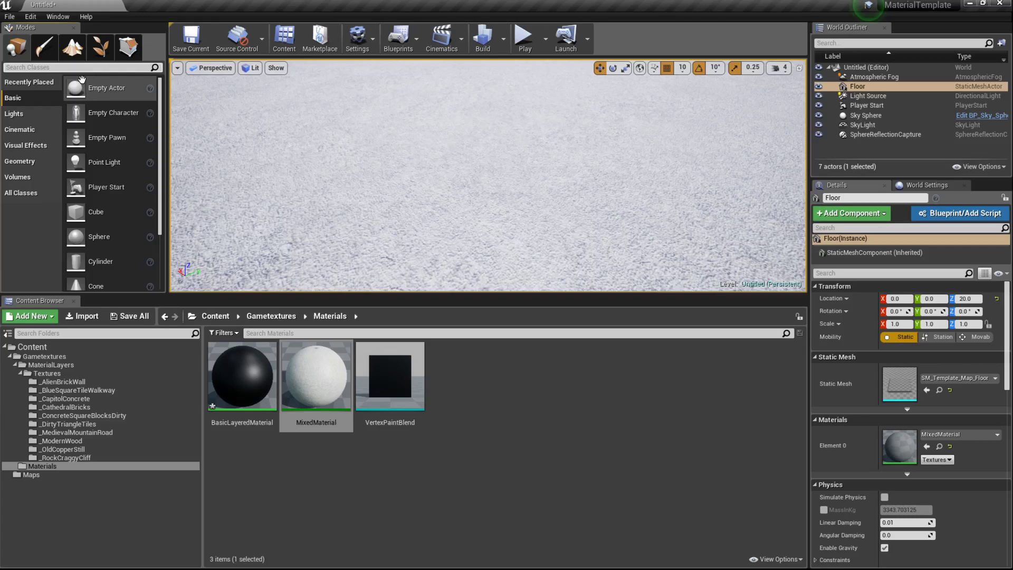
Step: Place a basic sphere on the floor and raise it to a Z location of 60
drag(79, 237, 402, 126)
key(f)
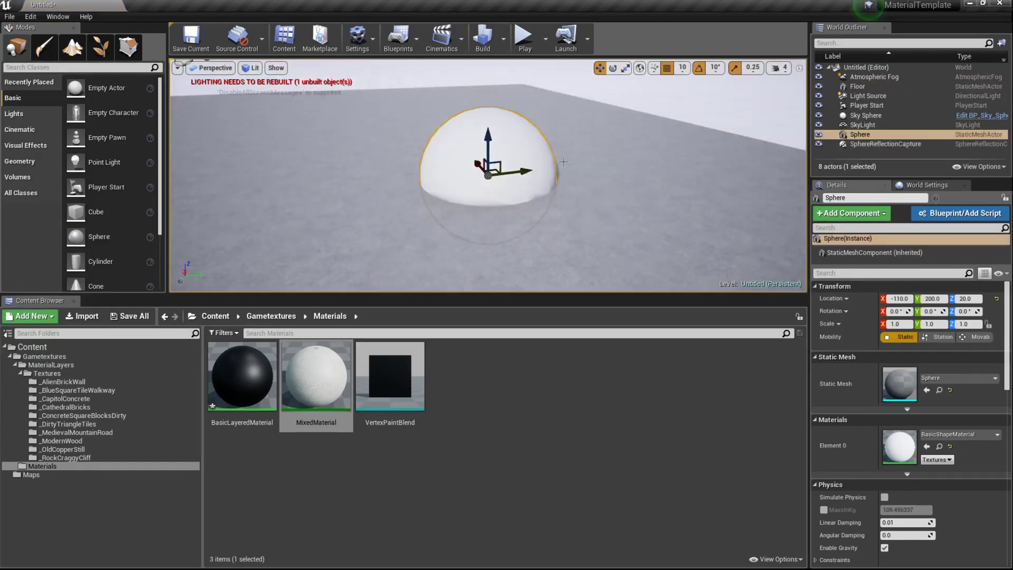
right_drag(563, 162, 563, 145)
drag(492, 172, 492, 117)
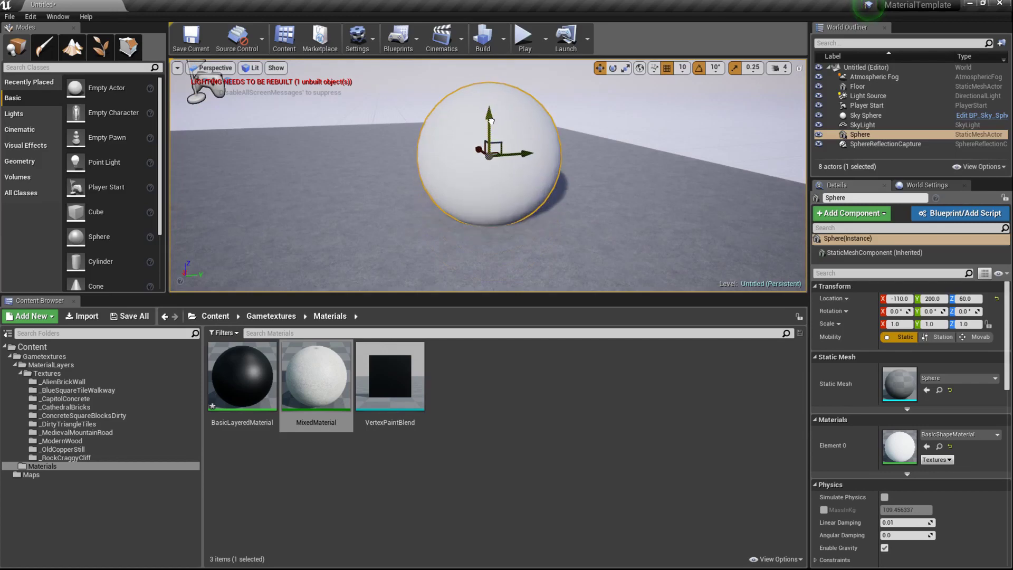
Step: Examine the sphere's mesh density in wireframe view, then restore the lit view
right_drag(499, 119, 518, 98)
right_drag(577, 143, 589, 144)
key(w)
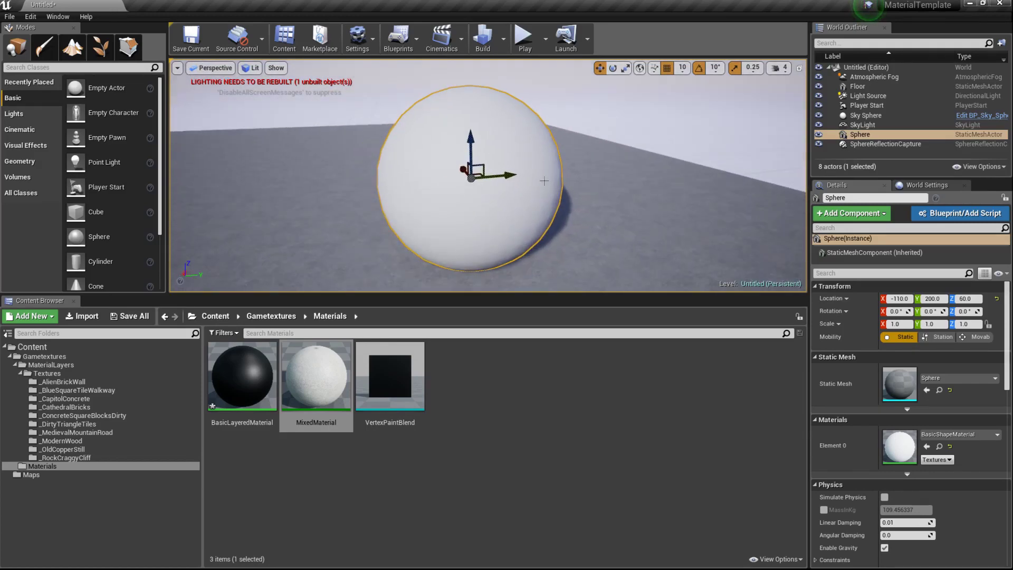
key(alt+2)
right_drag(543, 180, 501, 169)
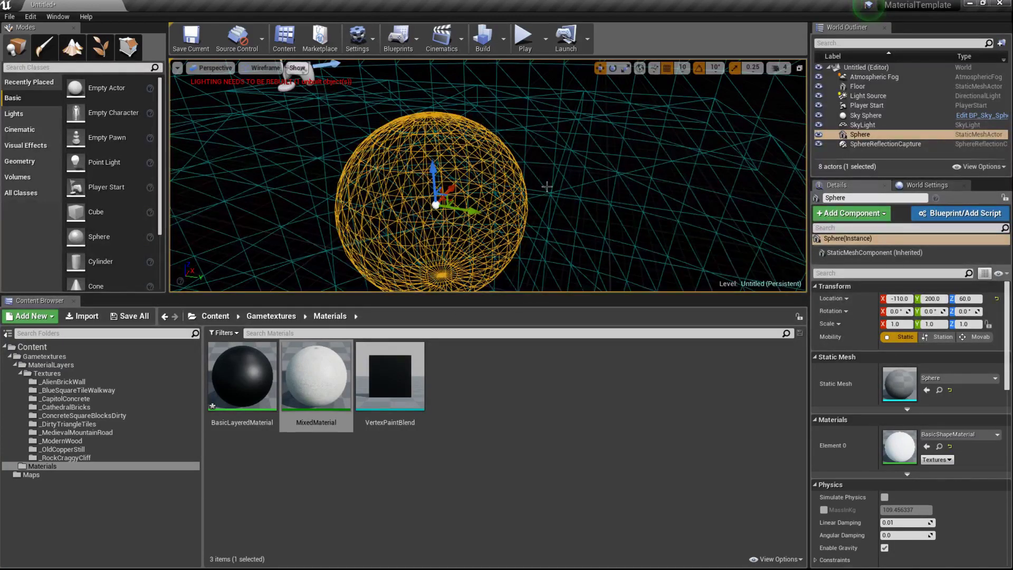
key(alt+3)
key(alt+4)
Step: Apply MixedMaterial to the sphere in the level
mouse_move(547, 199)
right_down()
mouse_move(539, 177)
mouse_move(542, 193)
right_up()
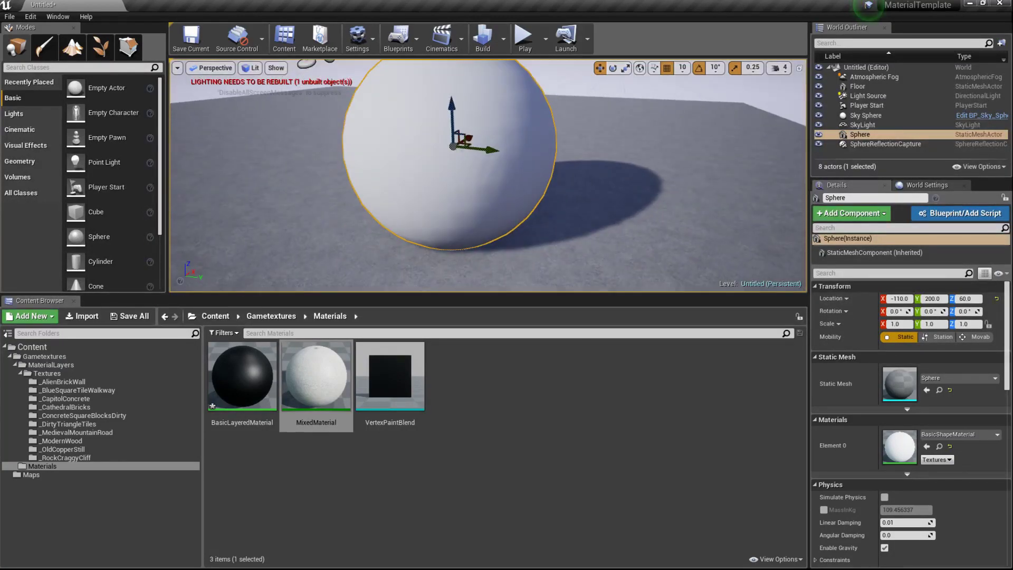
mouse_move(542, 193)
mouse_down()
mouse_move(547, 168)
mouse_move(545, 176)
mouse_up()
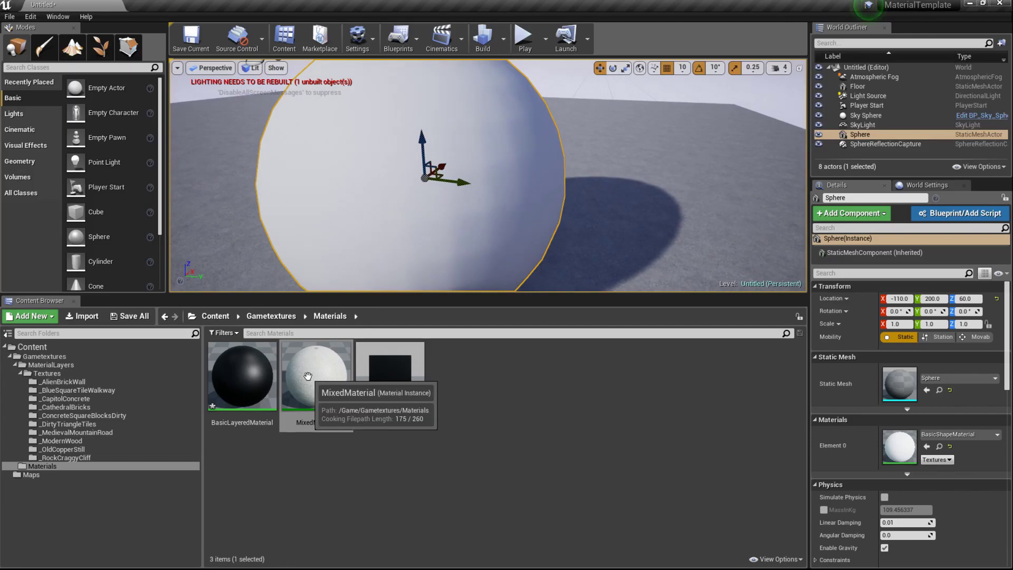
drag(307, 375, 390, 174)
right_drag(390, 174, 348, 207)
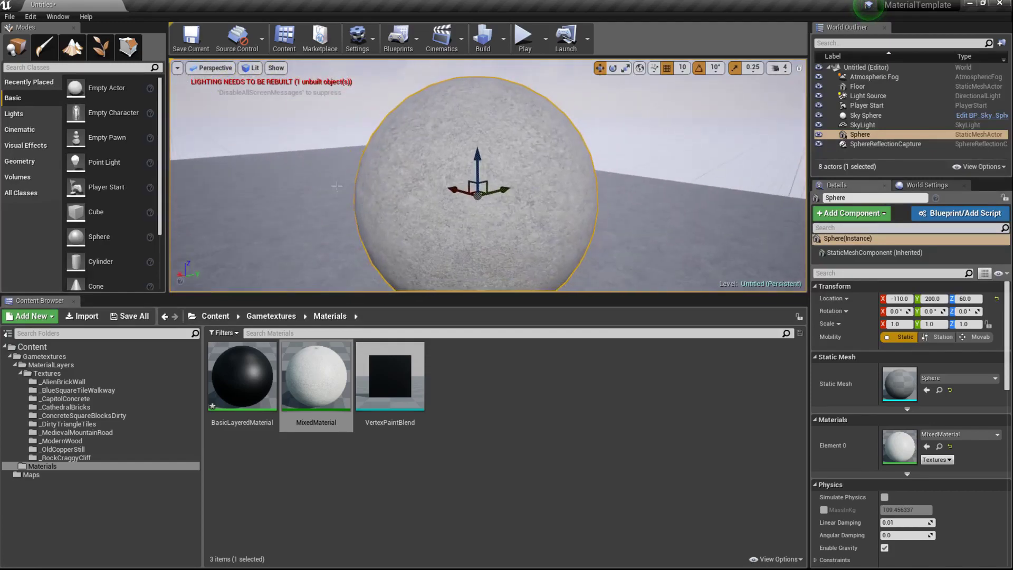
Step: Enter mesh paint mode and limit vertex color painting to the red channel
click(45, 46)
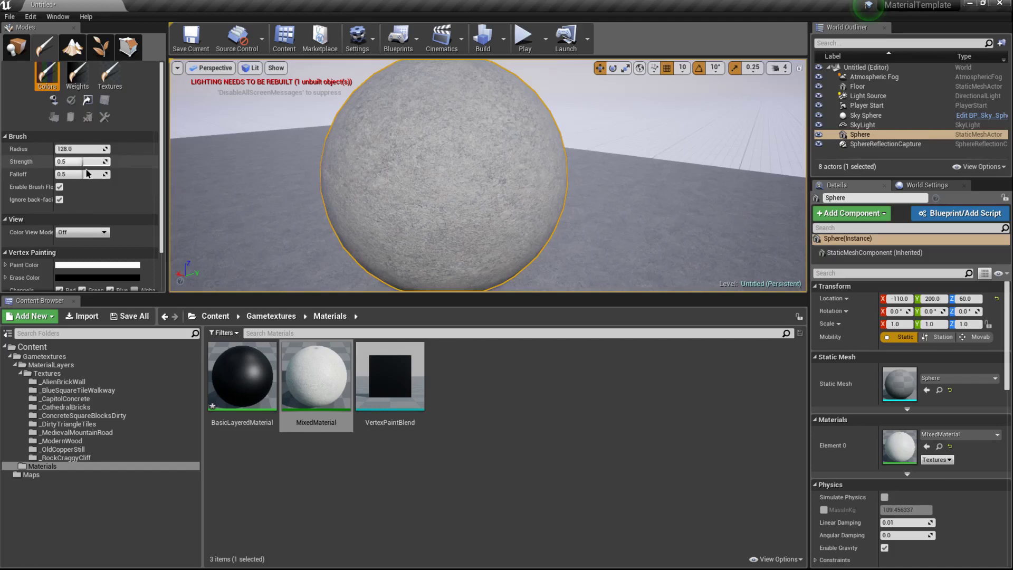
scroll(122, 253, down, 3)
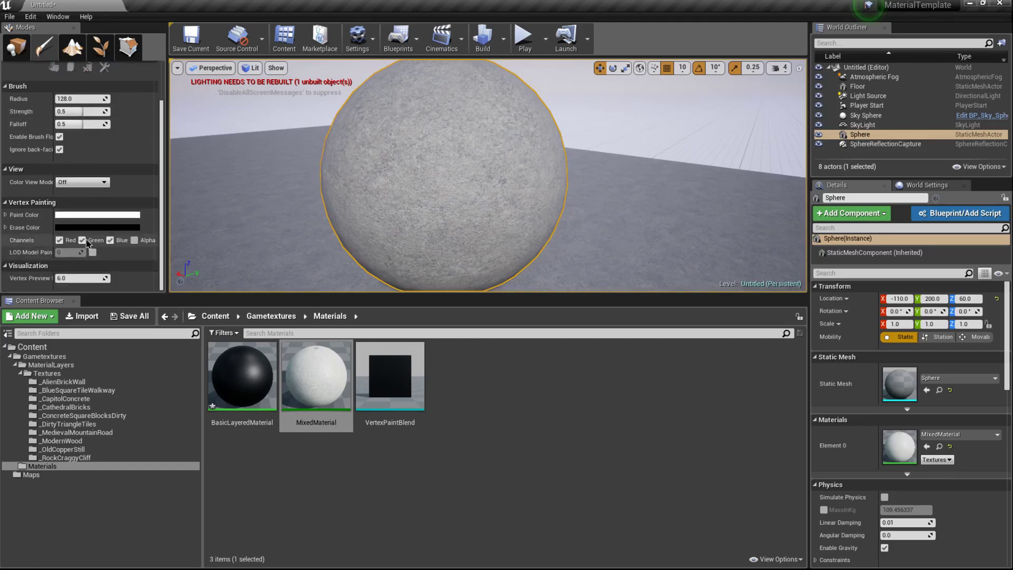
click(82, 240)
click(110, 240)
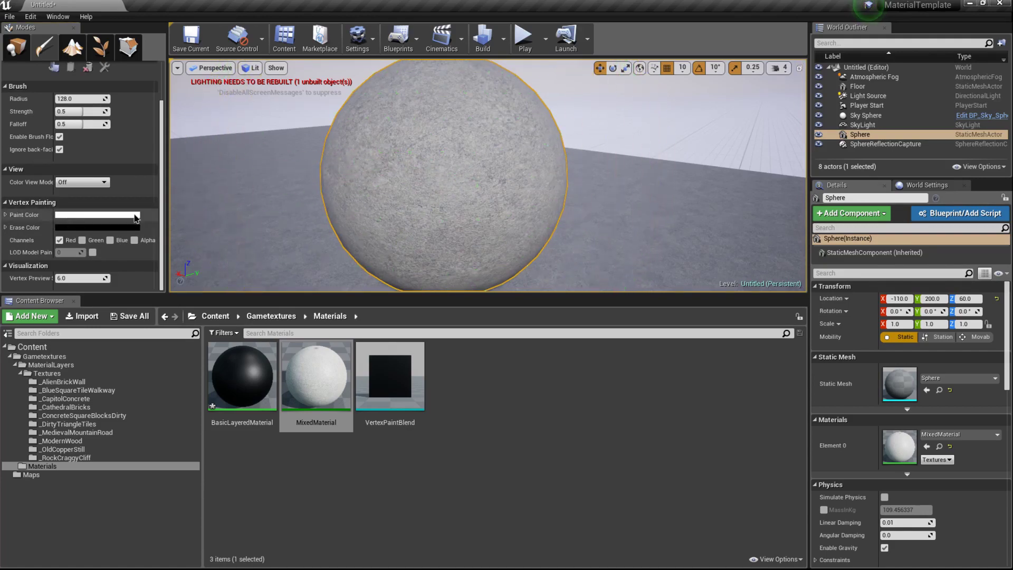
Step: Set the vertex painting color view mode to Red Channel and frame the sphere
mouse_move(422, 184)
right_down()
mouse_move(453, 163)
mouse_move(434, 203)
mouse_move(422, 173)
mouse_move(400, 180)
right_up()
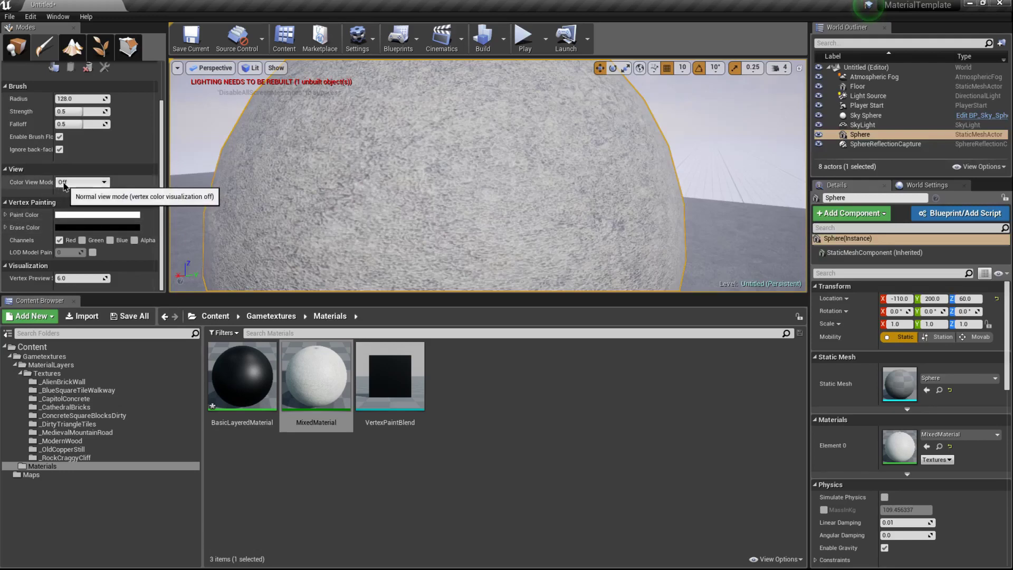
click(80, 182)
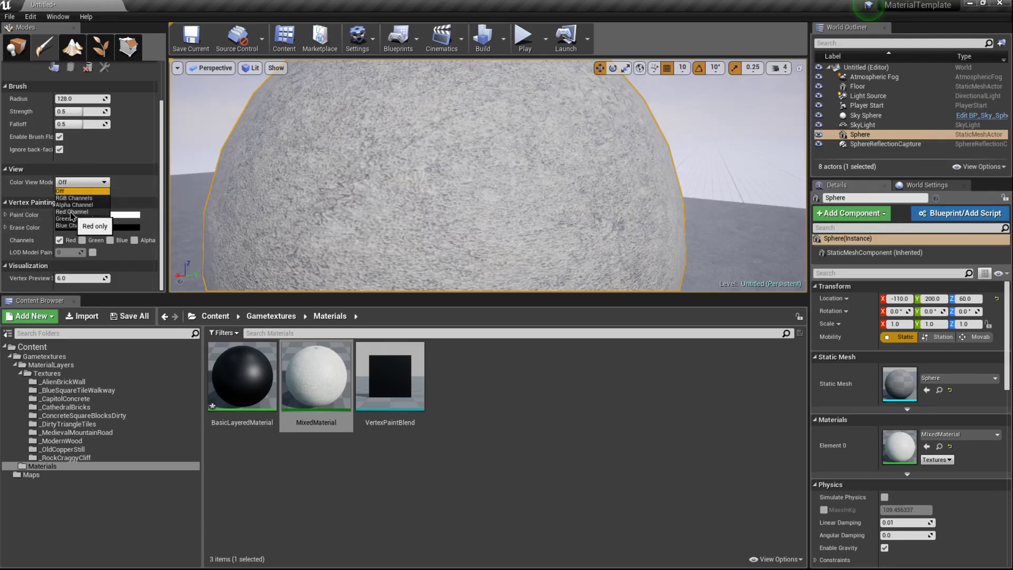
click(73, 212)
right_drag(488, 175, 512, 148)
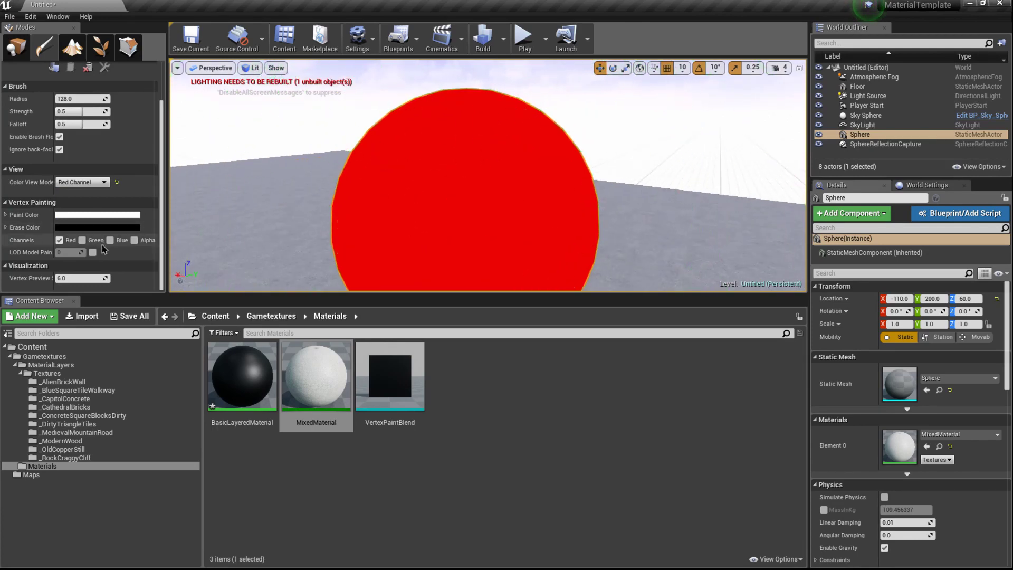
Step: Reduce the brush radius to about 12.3 and erase the red vertex color over a large patch on the sphere's front
scroll(95, 153, up, 1)
drag(99, 119, 74, 116)
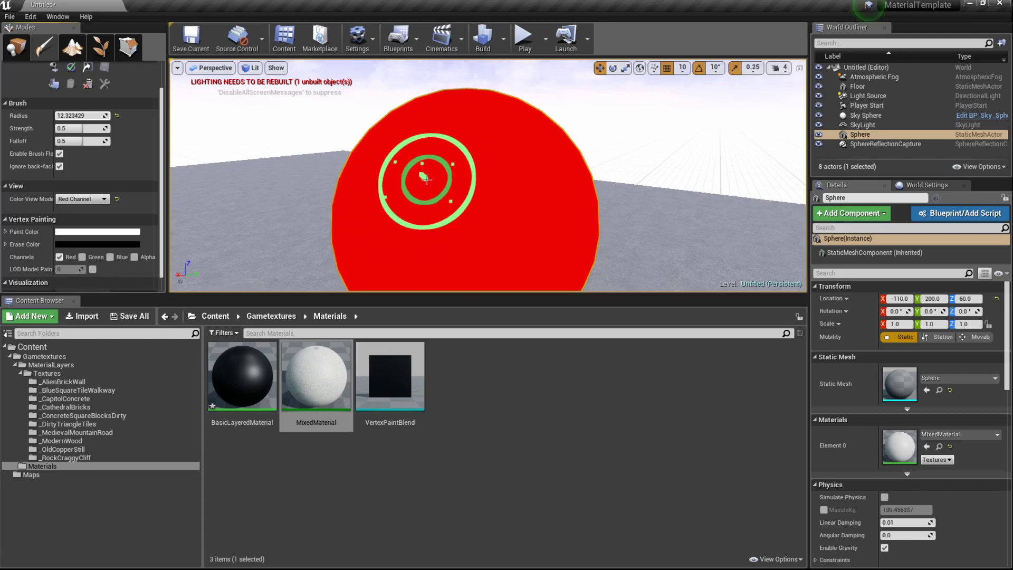
mouse_move(425, 178)
shift+mouse_down()
mouse_move(452, 181)
mouse_move(398, 182)
mouse_move(390, 172)
mouse_move(452, 174)
mouse_move(475, 204)
mouse_move(486, 180)
mouse_move(509, 230)
mouse_move(422, 255)
mouse_move(416, 284)
shift+mouse_up()
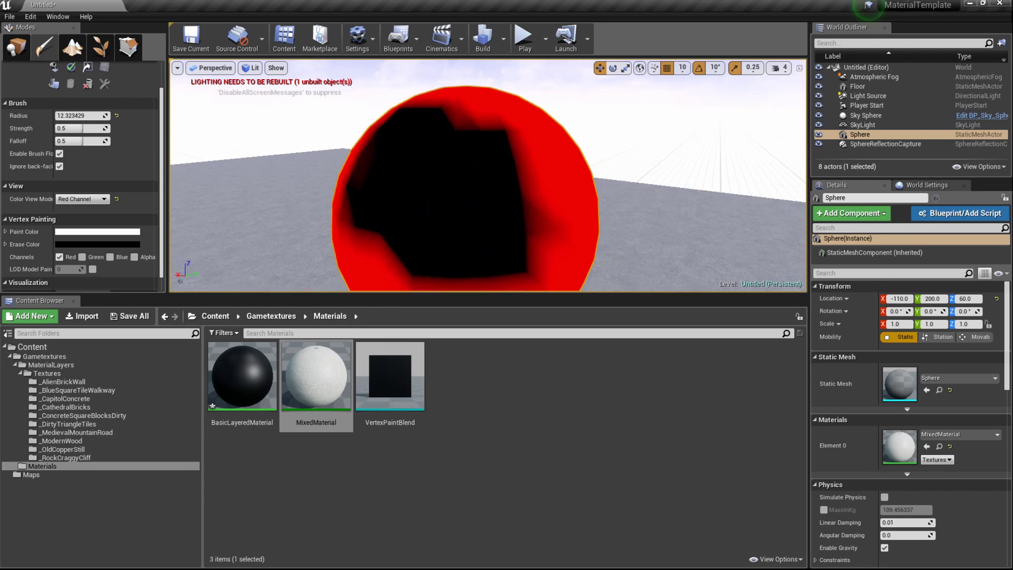
Step: Turn the color view mode off to display the sphere's blended material
right_drag(391, 150, 392, 161)
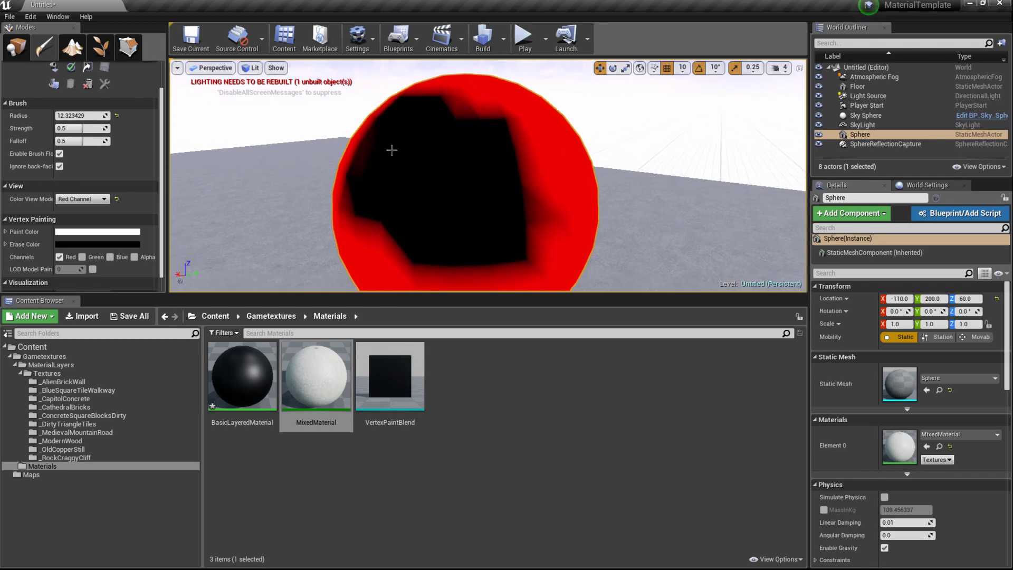
click(82, 201)
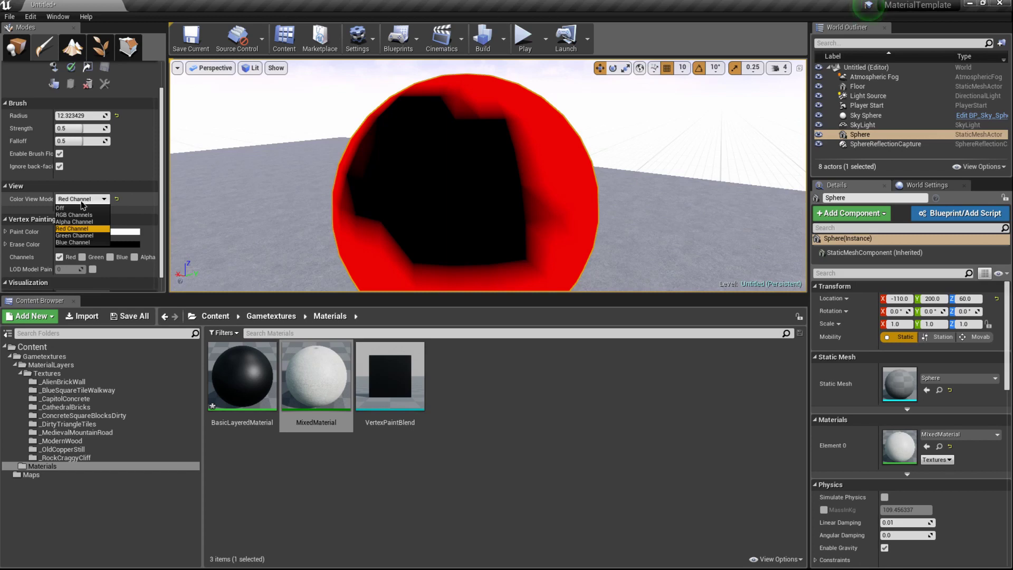
click(79, 208)
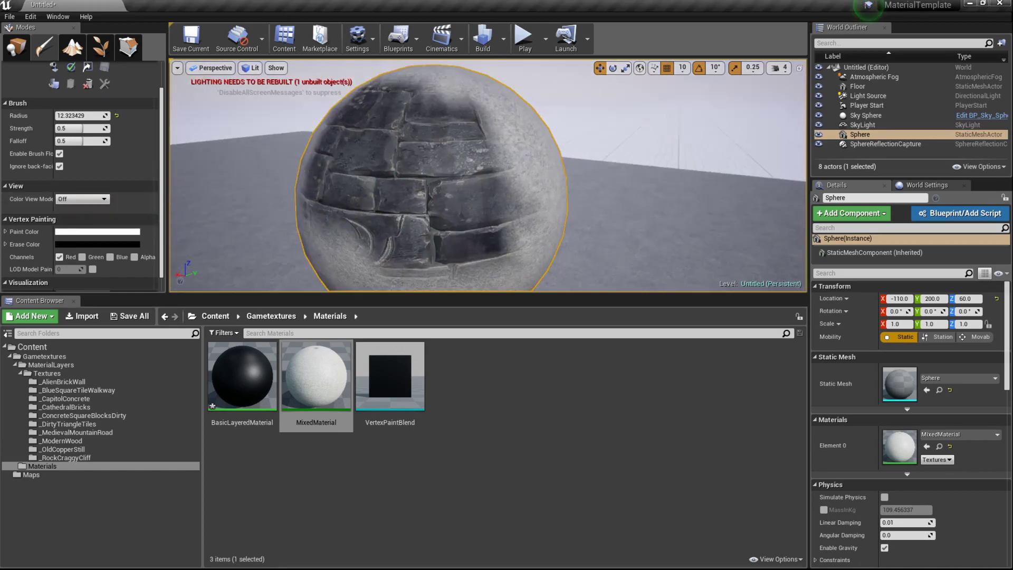
Step: Erase red vertex color around the right and shadowed sides of the sphere to expose more alien brick
key(d)
right_drag(432, 174, 439, 175)
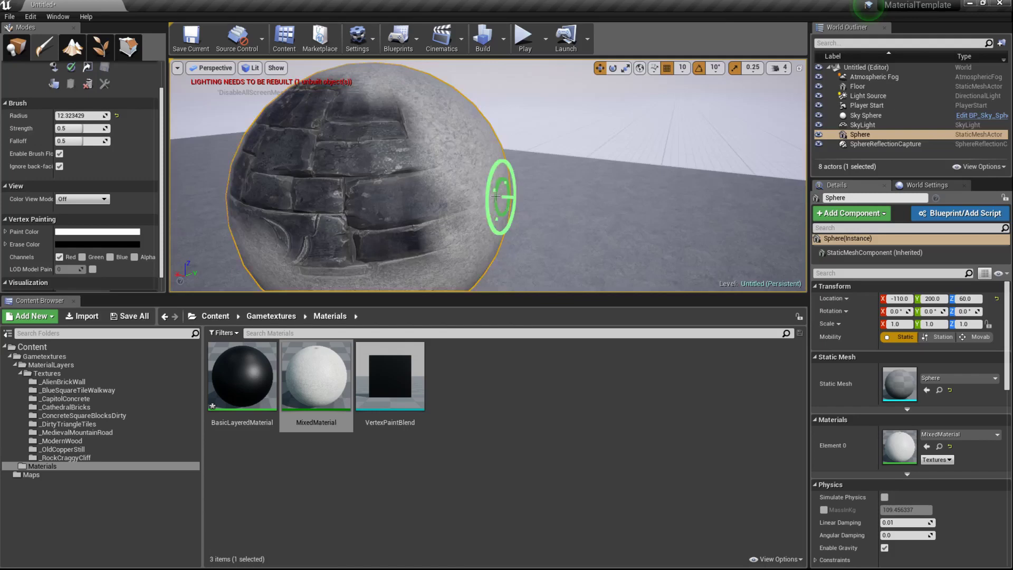
mouse_move(496, 196)
right_down()
mouse_move(480, 207)
mouse_move(348, 203)
right_up()
key(d)
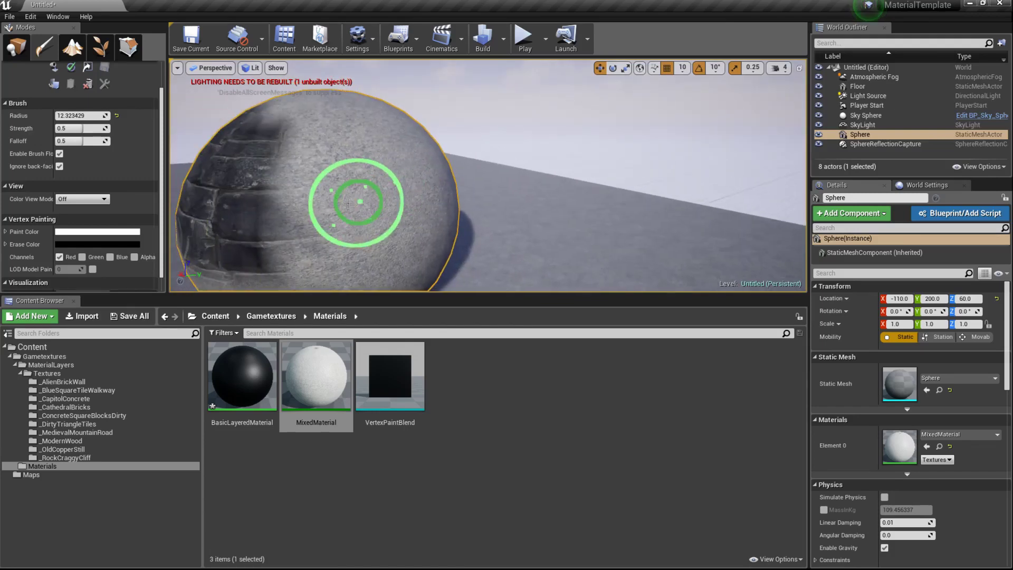
mouse_move(348, 203)
shift+mouse_down()
mouse_move(315, 211)
mouse_move(380, 203)
shift+mouse_up()
key(d)
right_drag(429, 178, 347, 147)
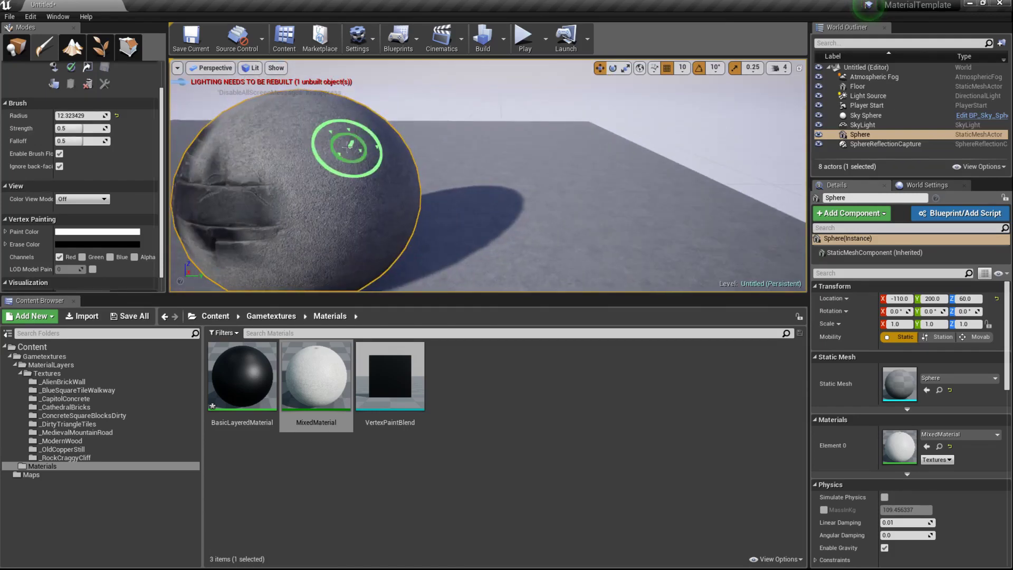
mouse_move(316, 152)
shift+mouse_down()
mouse_move(290, 156)
mouse_move(328, 144)
shift+mouse_up()
right_drag(406, 170, 369, 175)
key(d)
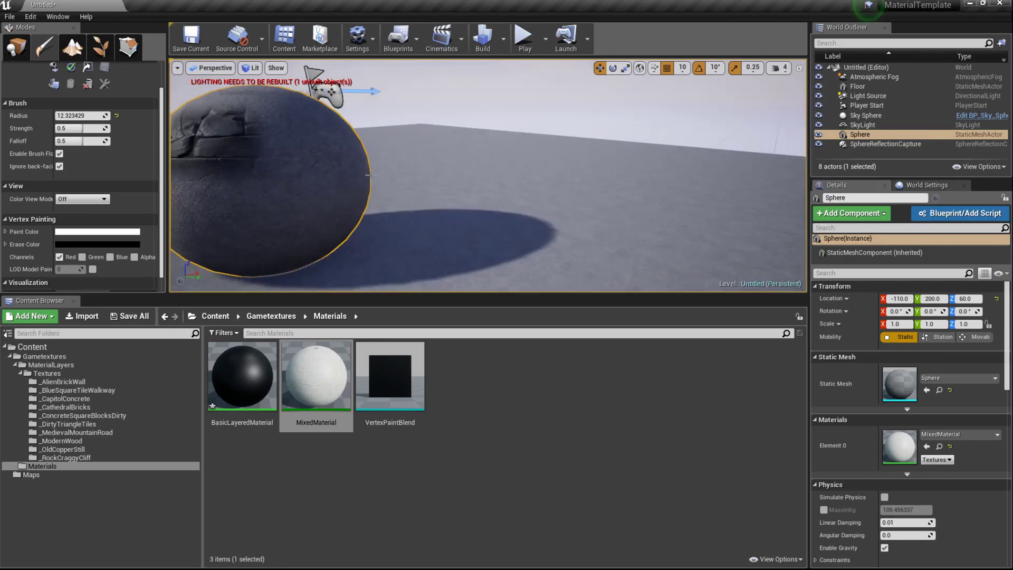
mouse_move(328, 211)
shift+mouse_down()
mouse_move(267, 206)
mouse_move(290, 184)
shift+mouse_up()
mouse_move(290, 183)
right_down()
mouse_move(322, 164)
mouse_move(306, 190)
mouse_move(290, 184)
right_up()
Step: Erase more red vertex color while moving back around the sphere, extending the brick to the lower-left of its front
key(a)
shift+drag(435, 119, 430, 126)
mouse_move(430, 126)
right_down()
mouse_move(470, 126)
mouse_move(449, 164)
mouse_move(435, 137)
right_up()
key(a)
mouse_move(422, 214)
right_down()
mouse_move(459, 222)
mouse_move(411, 206)
mouse_move(388, 219)
mouse_move(396, 208)
mouse_move(488, 198)
right_up()
key(a)
mouse_move(375, 219)
right_down()
mouse_move(417, 198)
mouse_move(372, 240)
right_up()
mouse_move(437, 222)
right_down()
mouse_move(430, 248)
mouse_move(397, 207)
right_up()
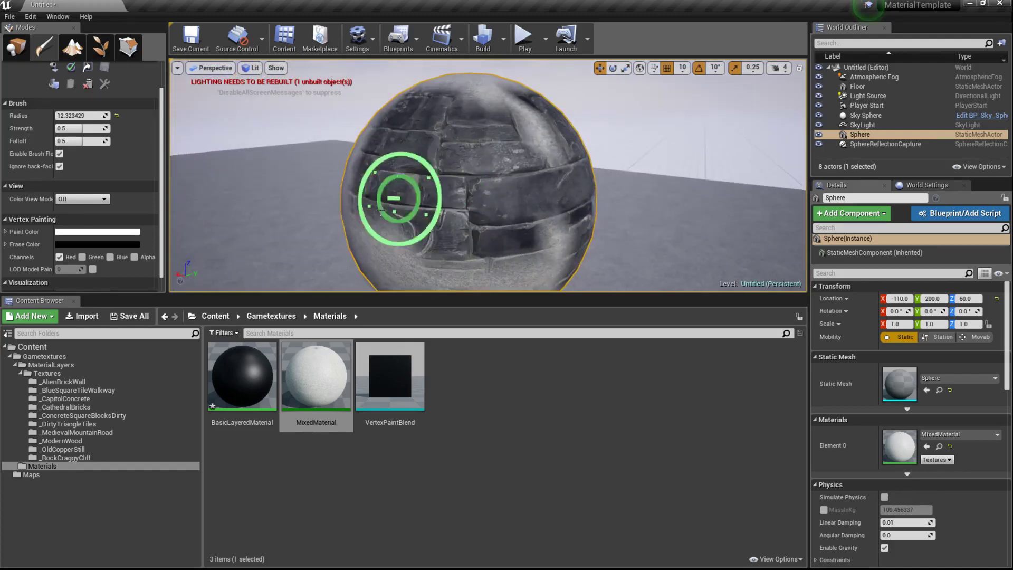
mouse_move(389, 221)
shift+mouse_down()
mouse_move(385, 258)
mouse_move(384, 198)
shift+mouse_up()
right_drag(385, 200, 407, 225)
right_drag(512, 185, 492, 153)
mouse_move(532, 199)
right_down()
mouse_move(533, 236)
mouse_move(496, 219)
right_up()
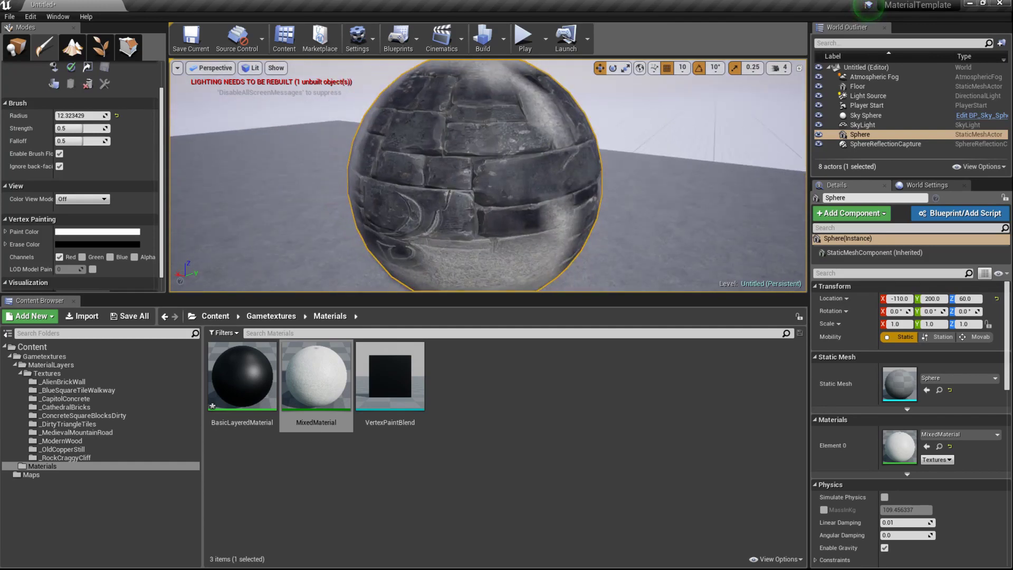
right_drag(643, 169, 604, 180)
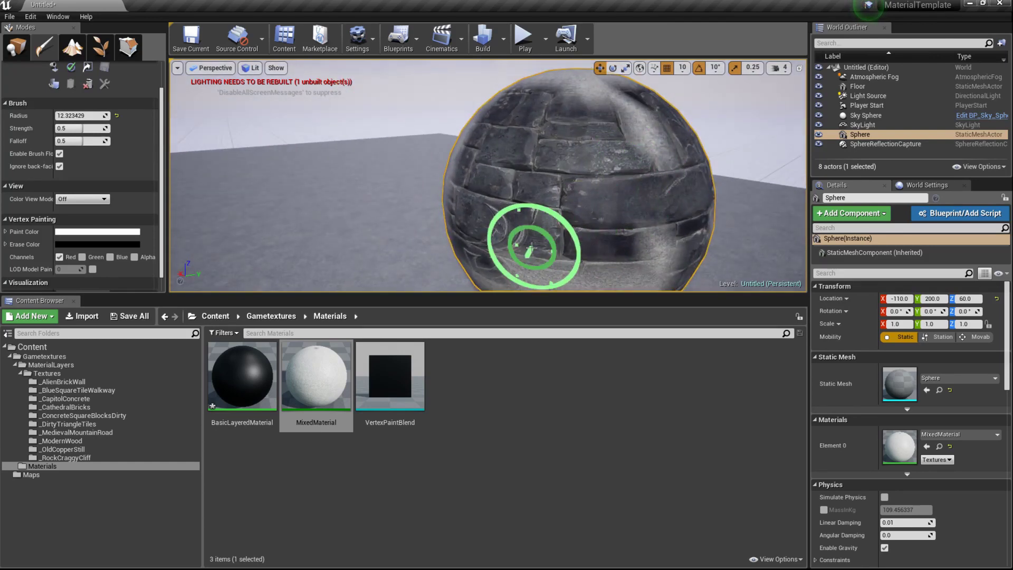
mouse_move(506, 217)
right_down()
mouse_move(498, 223)
mouse_move(522, 217)
right_up()
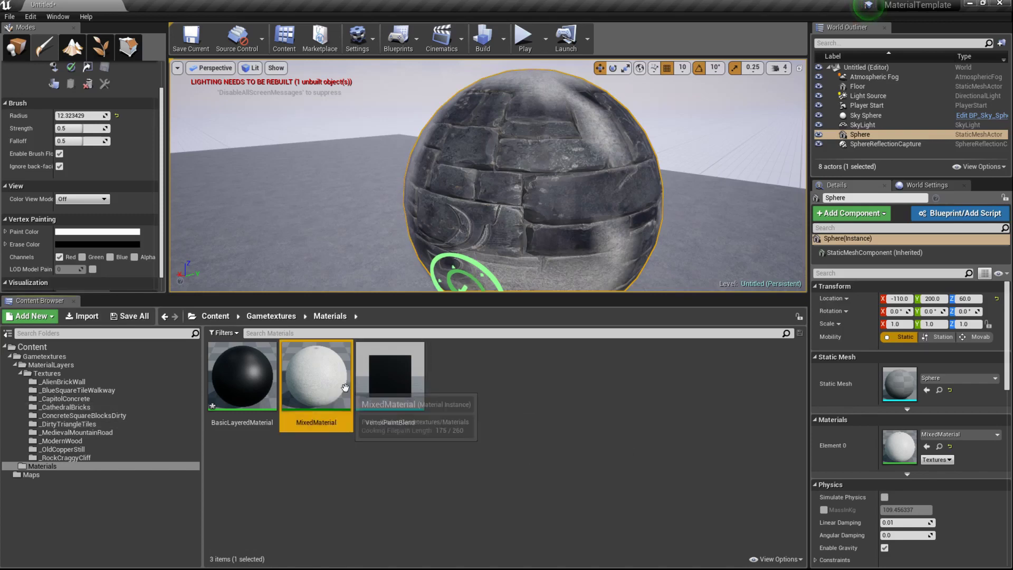
Step: Duplicate MixedMaterial and name the copy MixedMaterial02
right_click(321, 389)
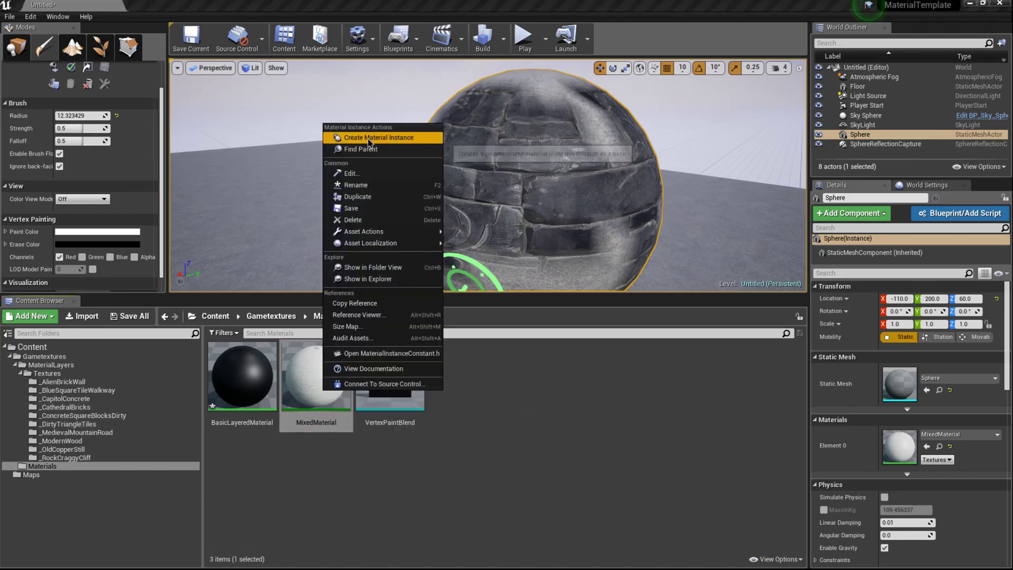
click(304, 382)
right_click(304, 381)
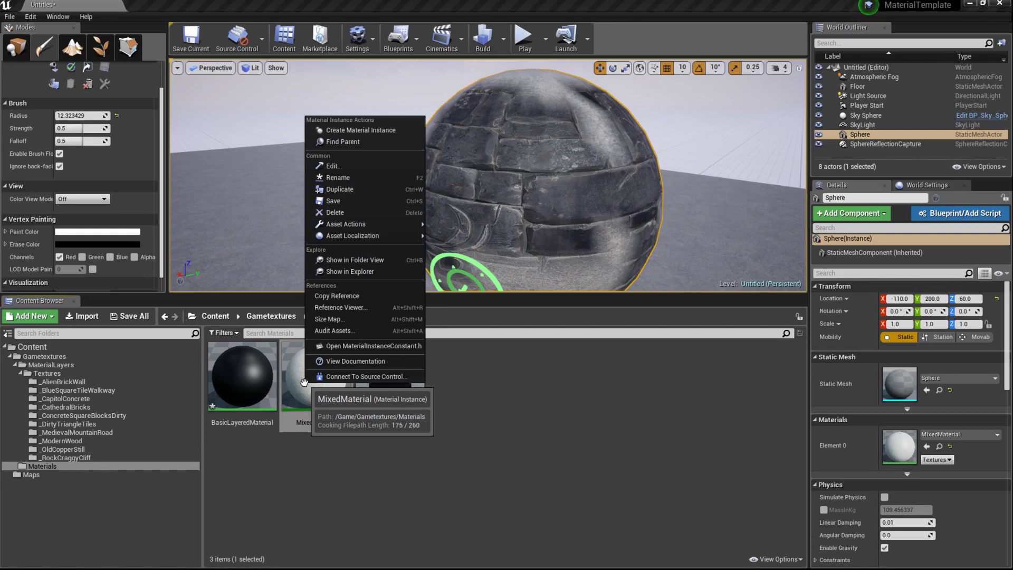
click(364, 190)
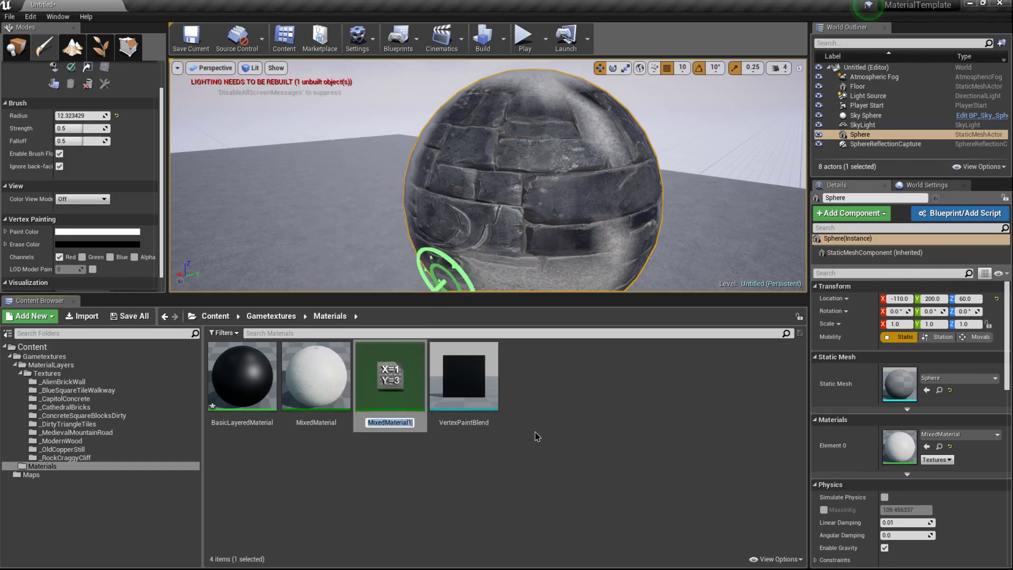
key(BackSpace)
text(02)
key(Return)
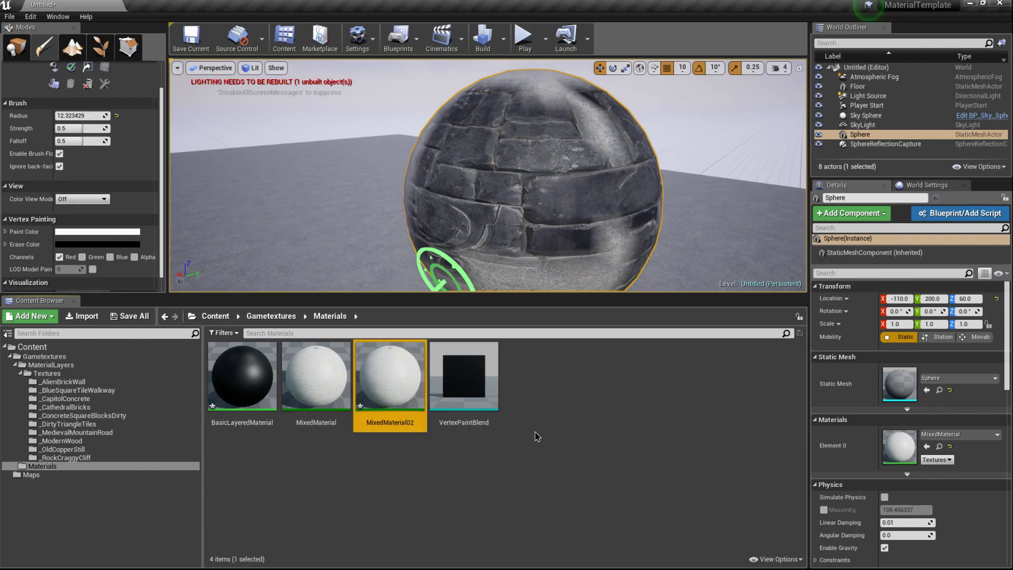
Step: Set MixedMaterial02's Background layer asset to CathedralBrick and save the material instance
double_click(402, 365)
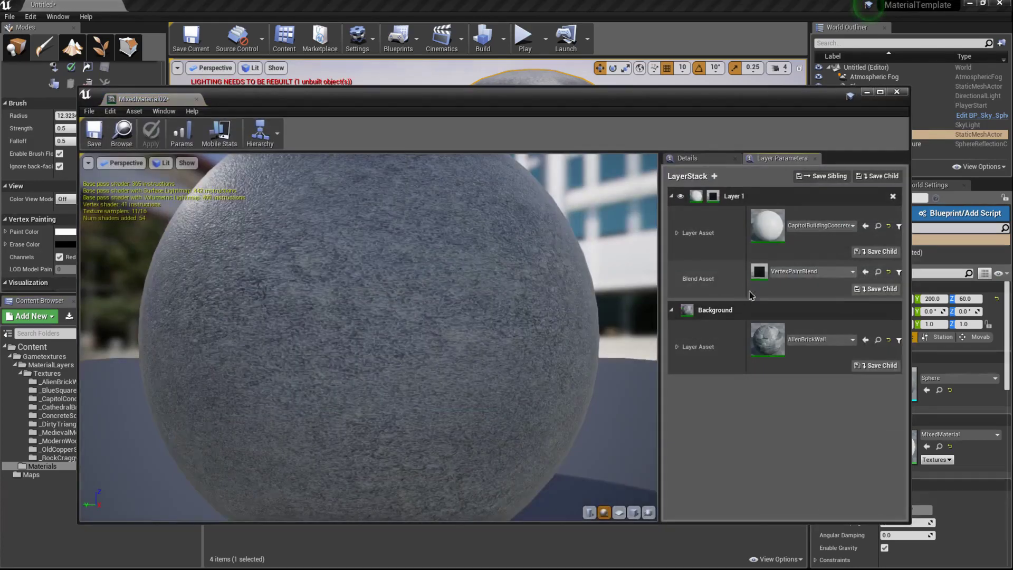
click(810, 341)
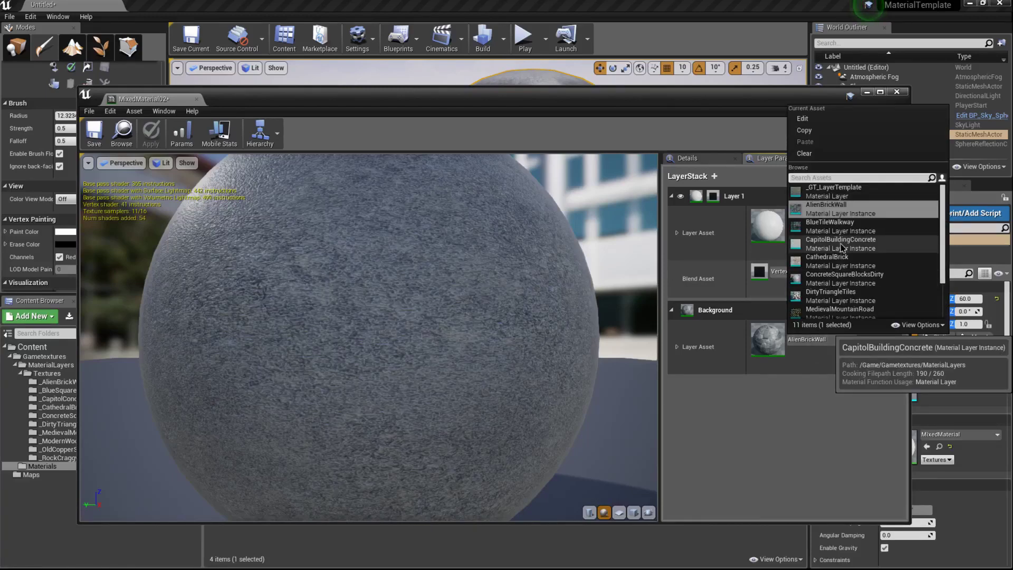
click(844, 261)
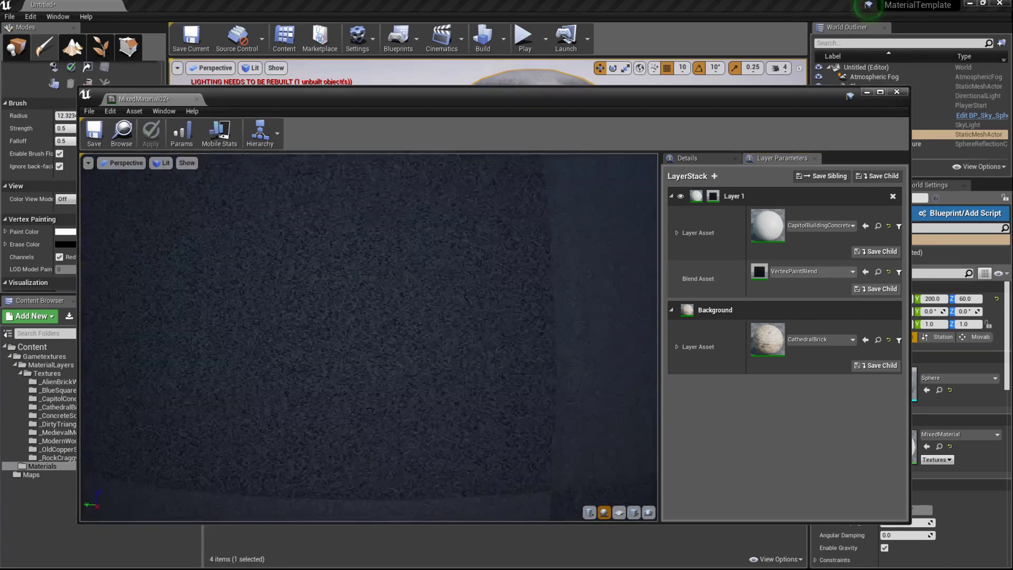
click(93, 137)
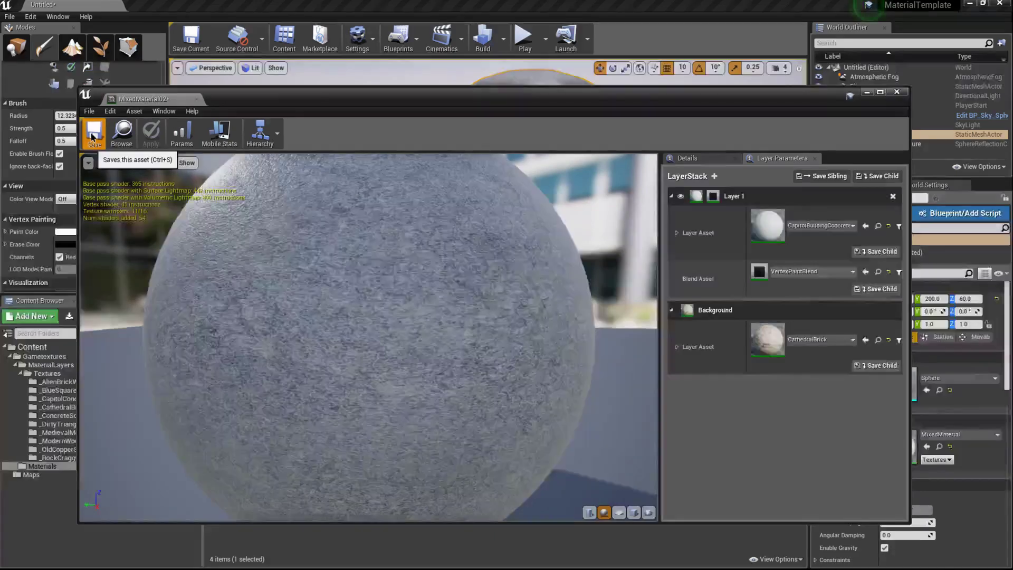
click(196, 98)
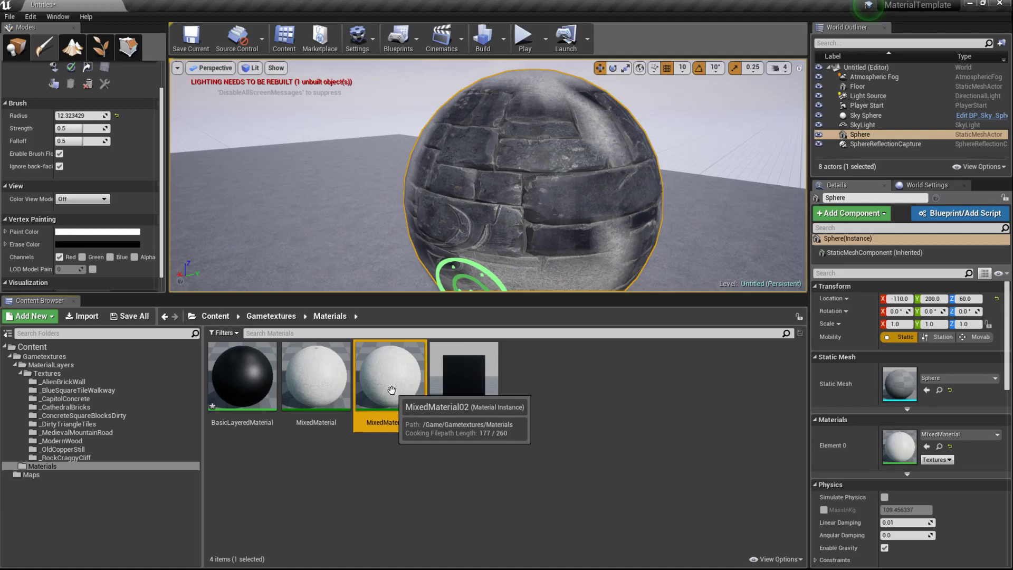
Step: Apply MixedMaterial02 to the sphere in the level and view the painted blend on its front
drag(393, 388, 539, 151)
mouse_move(539, 151)
right_down()
mouse_move(570, 151)
mouse_move(611, 197)
right_up()
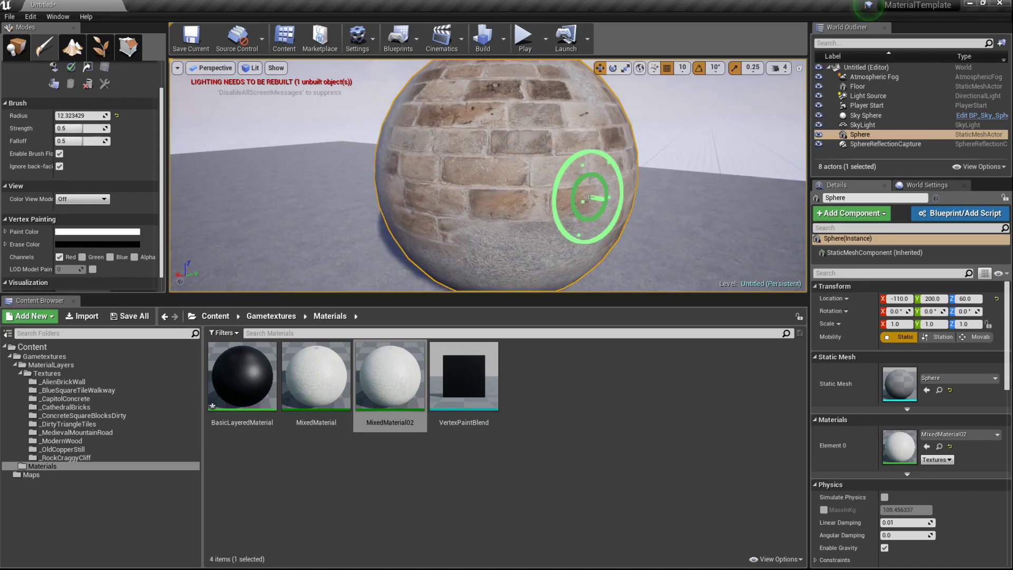
right_drag(588, 203, 589, 197)
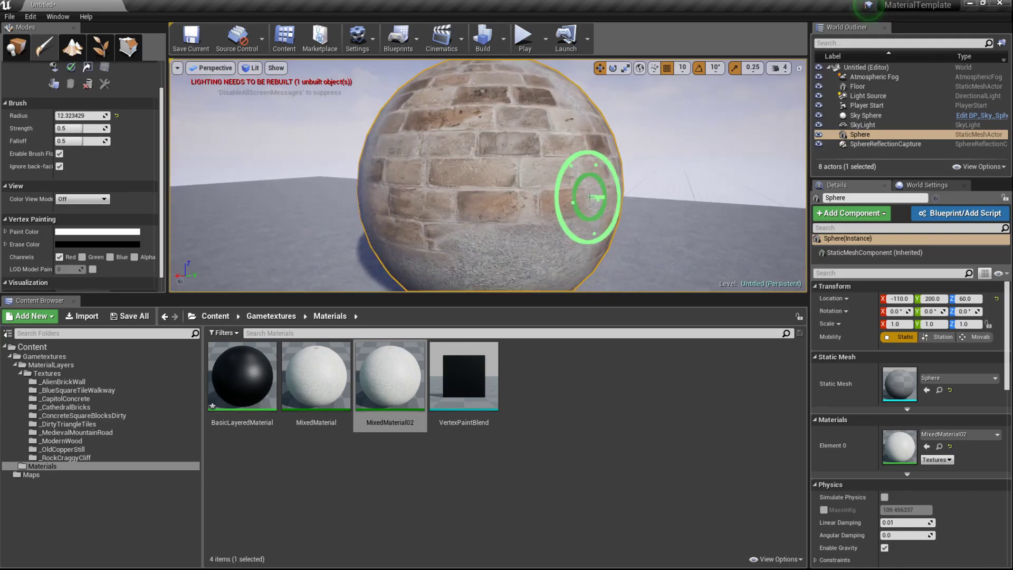
Step: Reopen MixedMaterial02 and examine its layer stack and its general details, including the parent material
double_click(368, 391)
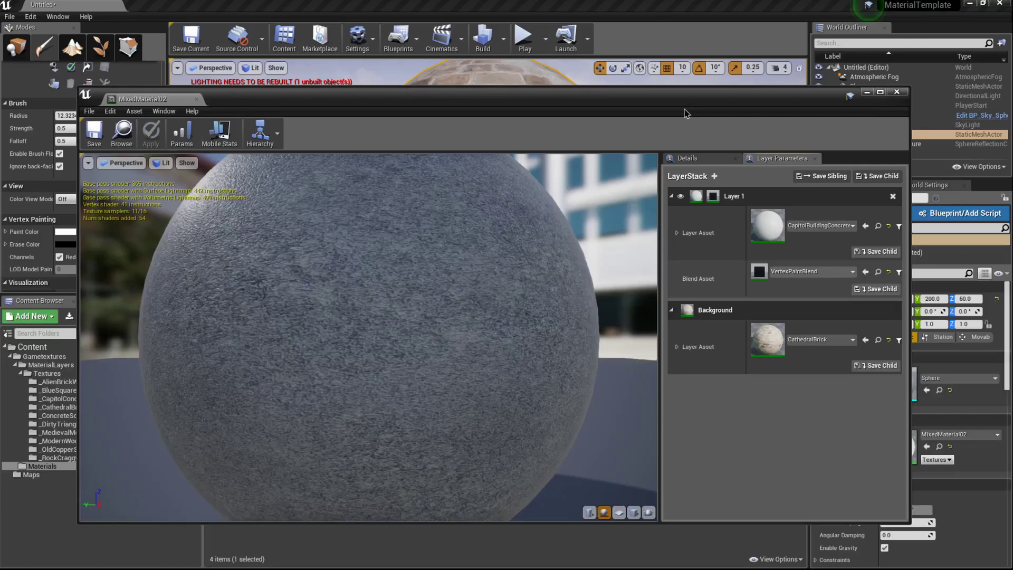
click(896, 92)
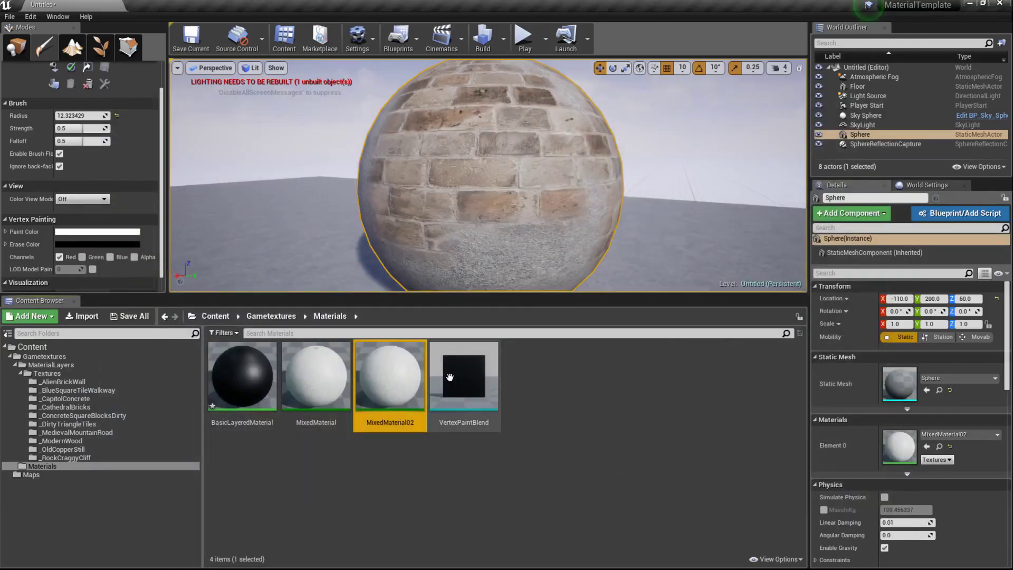
double_click(376, 380)
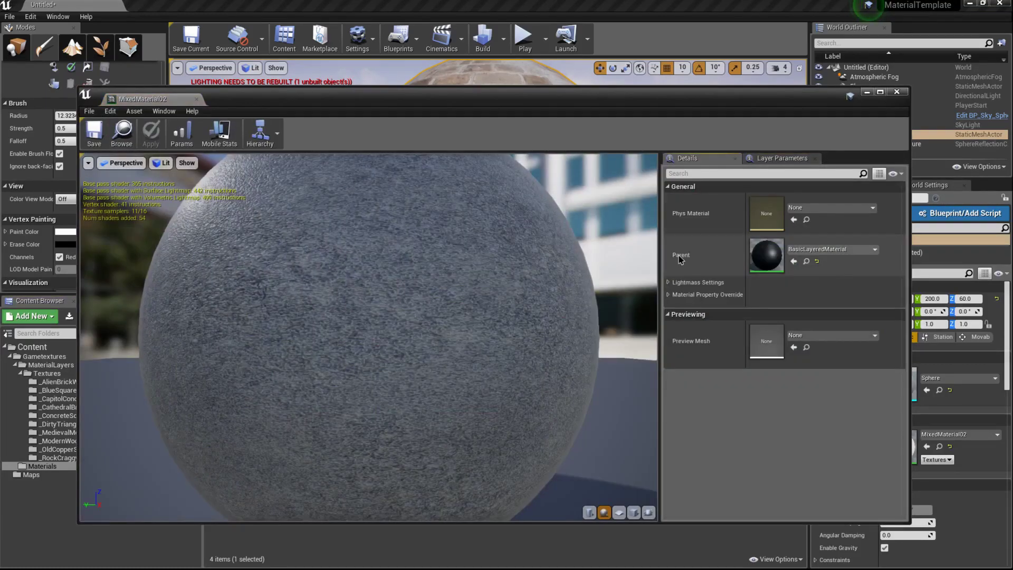